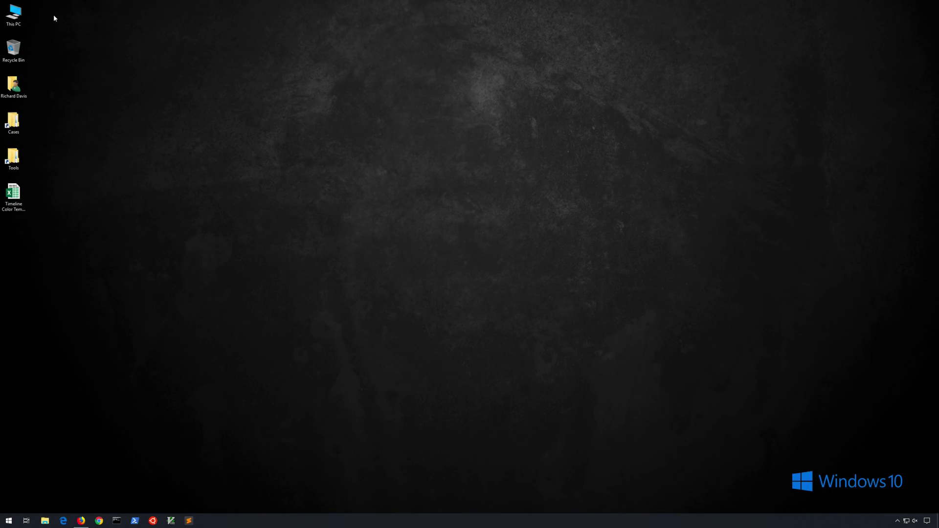
Launch regedit from the Run prompt and allow it to run as administrator.
key("super+r")
type("regedit")
key("Return")
key("alt+y")
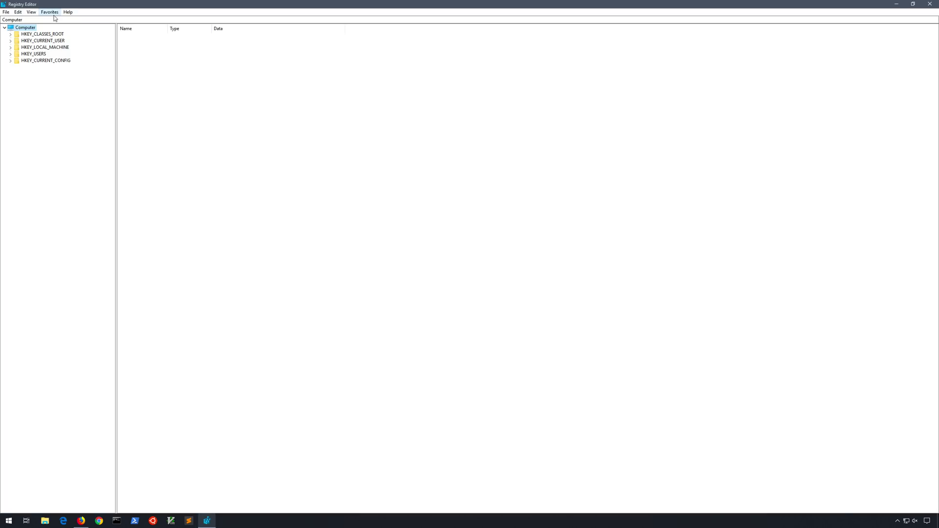
Navigate to HKCU\Software\Microsoft\Windows\CurrentVersion\Run to view its values.
key("Down")
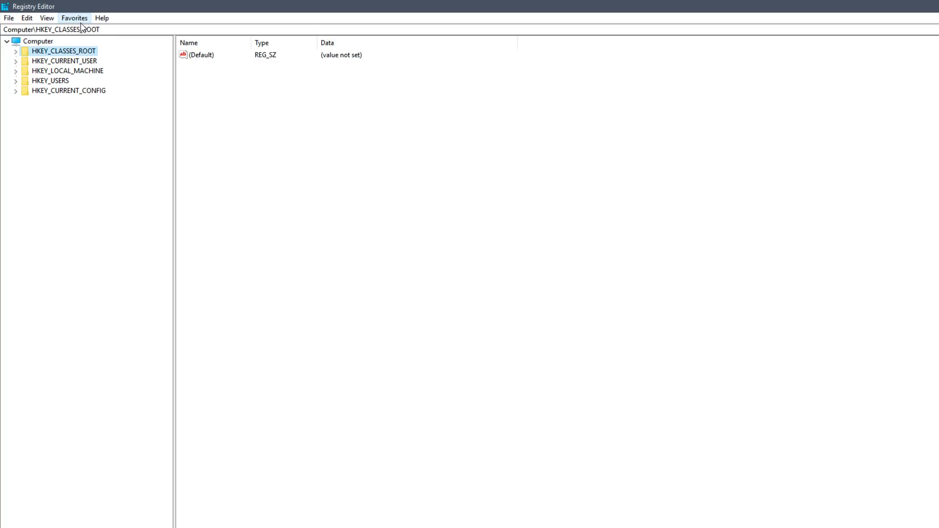
key("Down")
key("Right")
key("s")
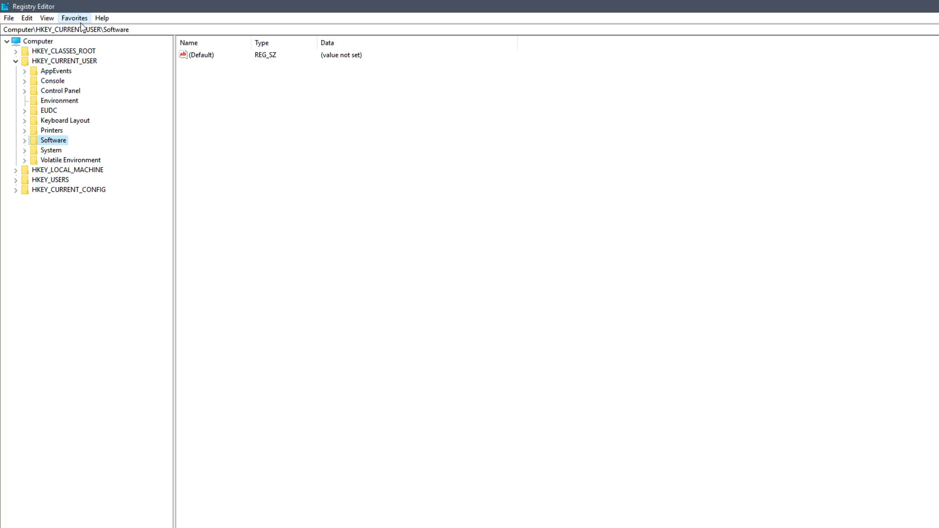
key("Right")
key("m")
key("Right")
key("w")
key("i")
key("n")
key("Right")
key("Right")
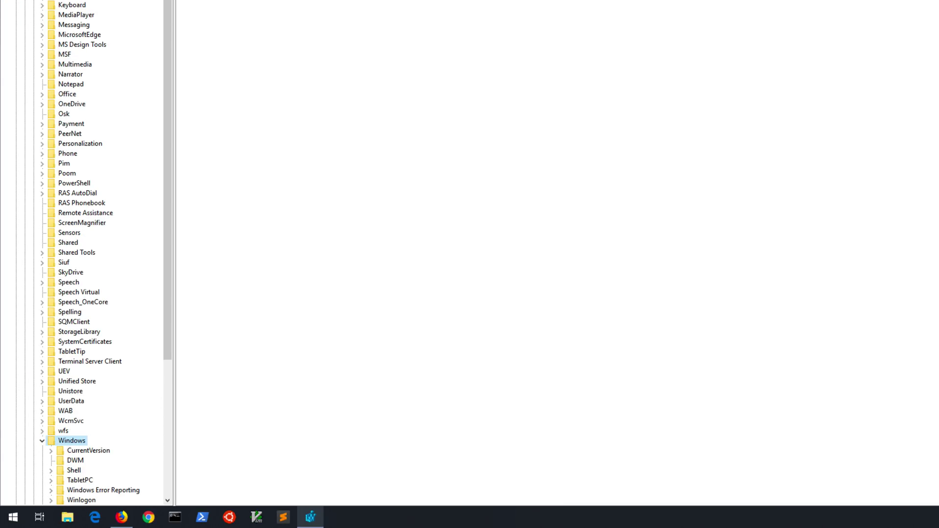
key("Right")
key("r")
key("u")
key("n")
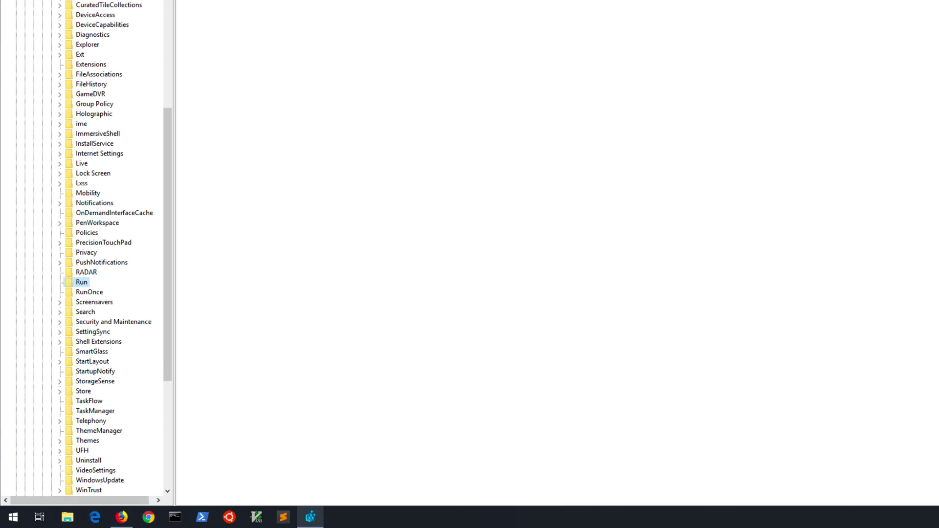
Compare the current user's RunOnce and Run keys, both holding only the default value, then return to the tree top.
key("Down")
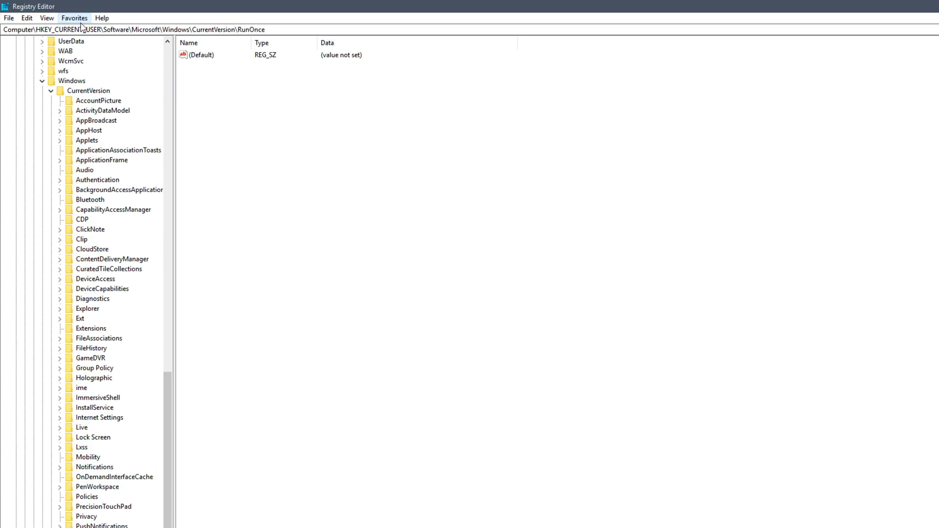
key("Up")
key("Down")
key("Up")
key("Down")
key("Up")
key("Down")
key("ctrl+Home")
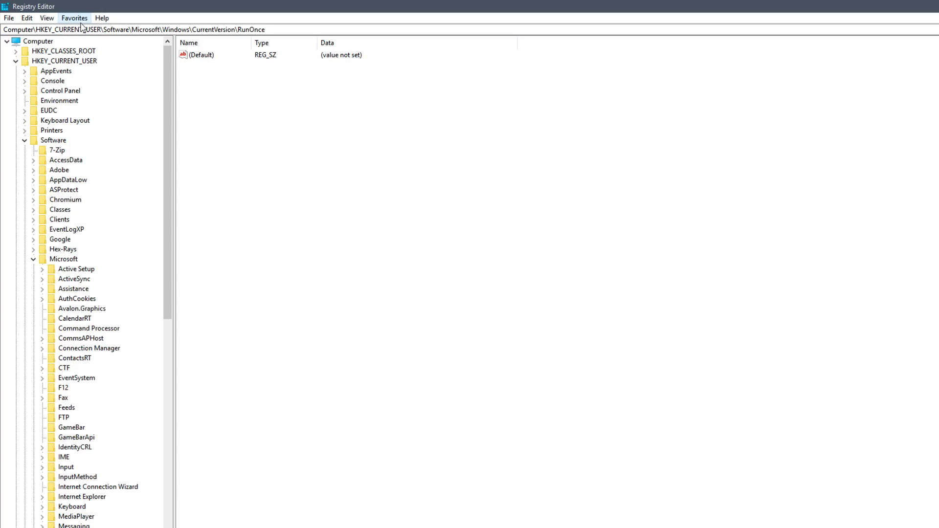
Collapse HKEY_CURRENT_USER and expand HKLM\SOFTWARE\Microsoft\Windows\CurrentVersion.
left_click(15, 62)
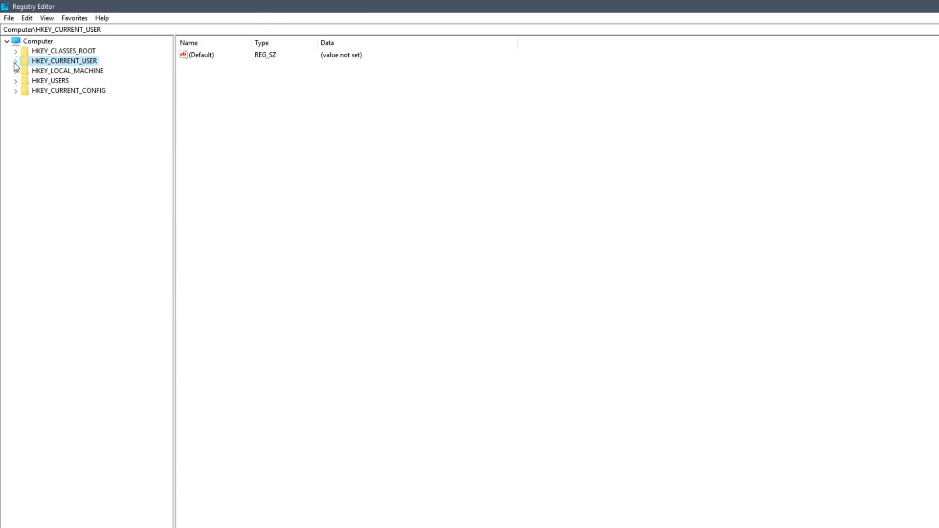
double_click(51, 72)
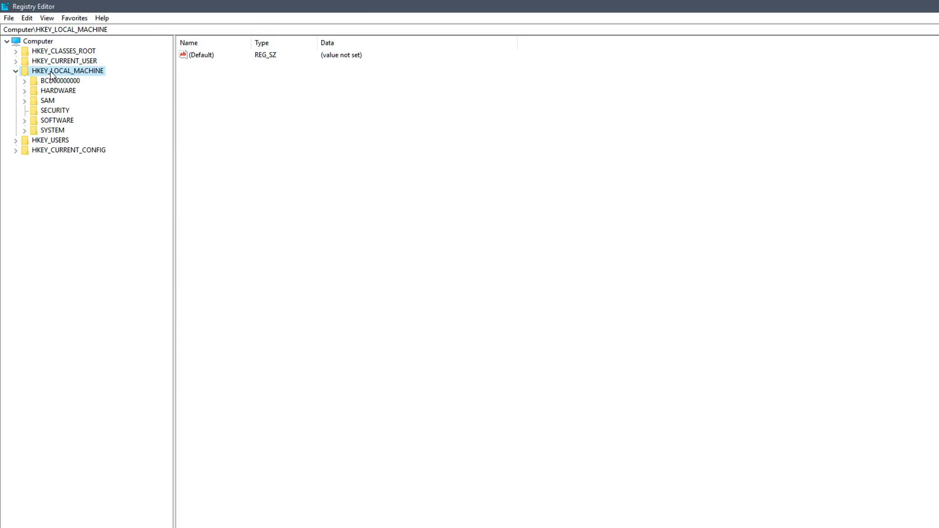
type("so")
key("Right")
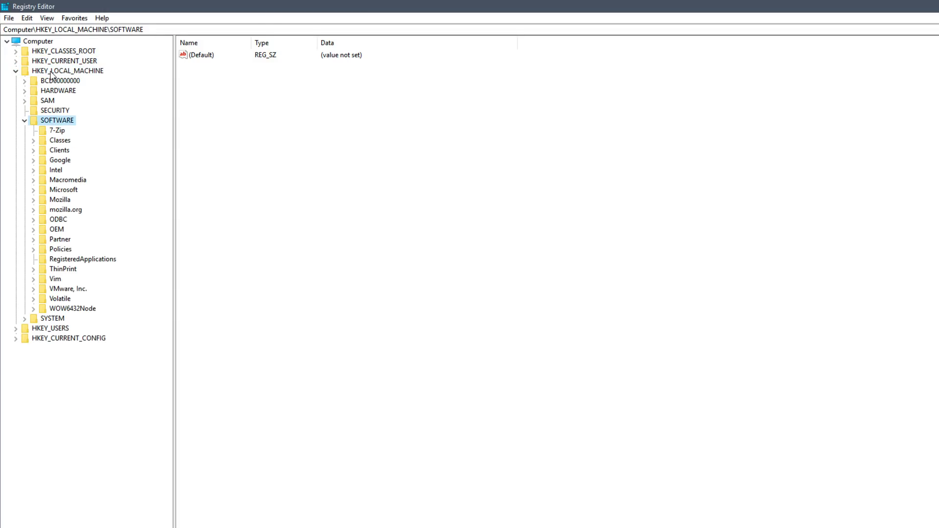
type("mi")
key("Right")
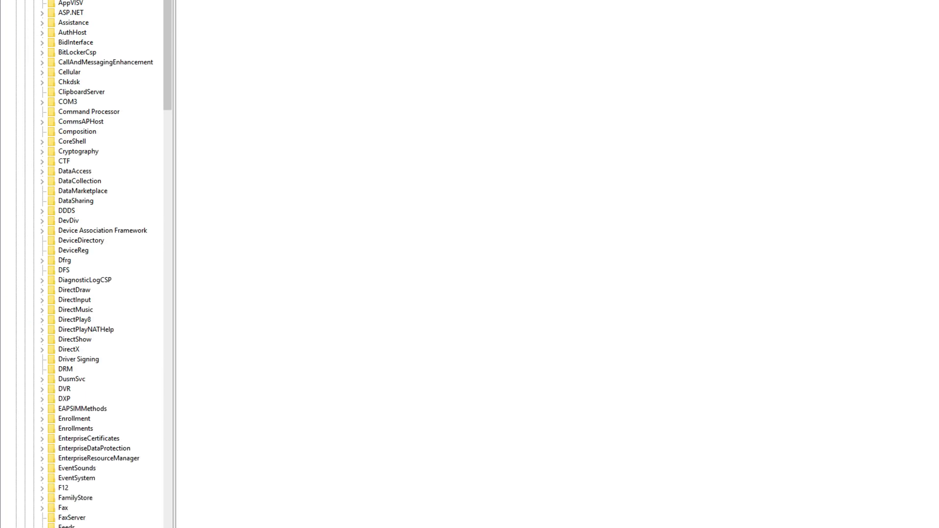
type("win")
key("Right")
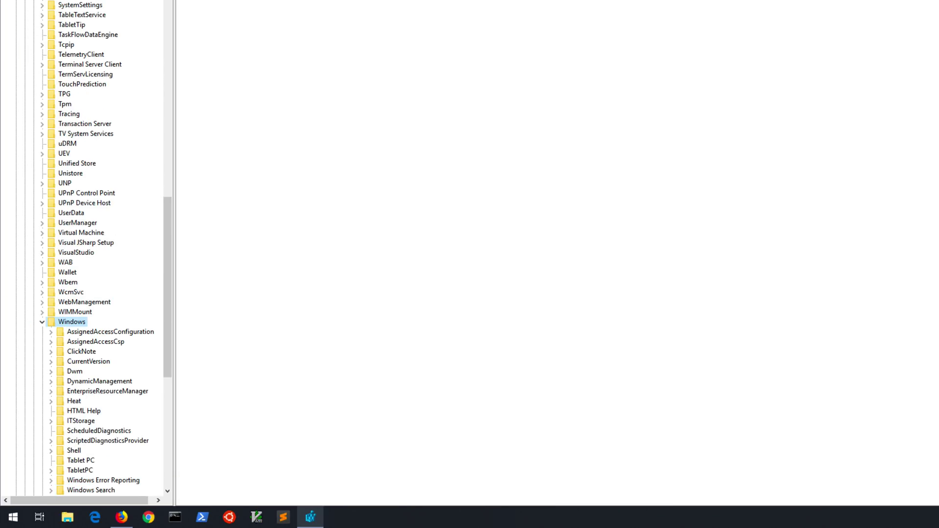
type("cu")
key("Right")
Check the machine-wide Run key (SecurityHealth, VMware User Process) and the empty RunOnce key.
type("run")
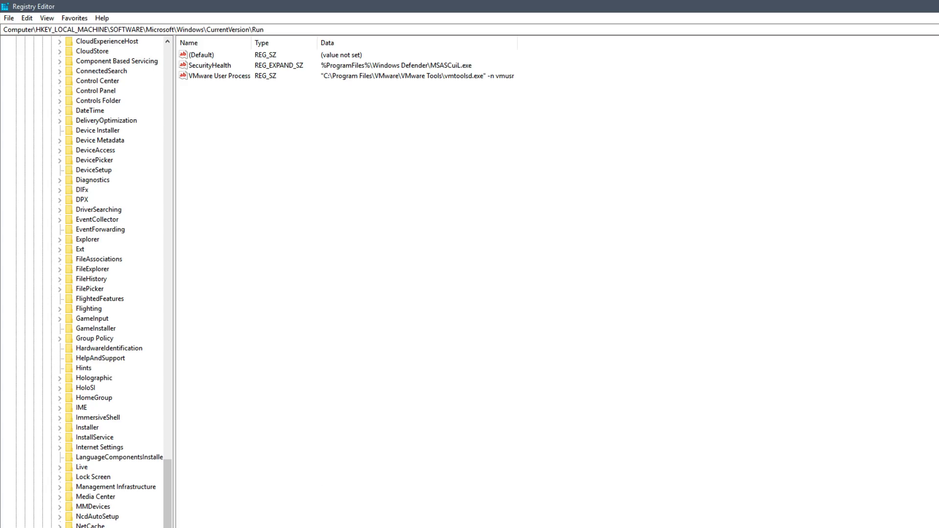
key("Down")
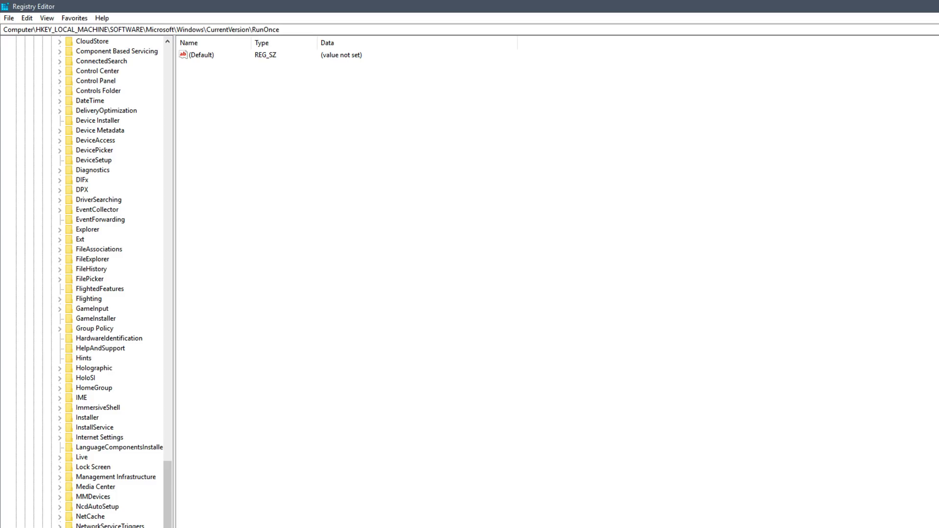
key("Up")
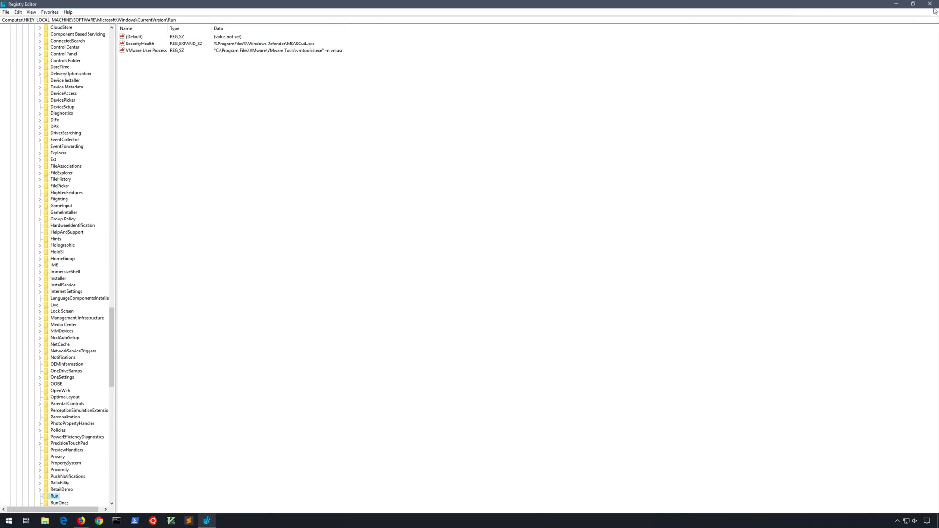
Close Registry Editor and switch to the Firefox tab with the Common Malware Persistence Mechanisms article.
left_click(929, 4)
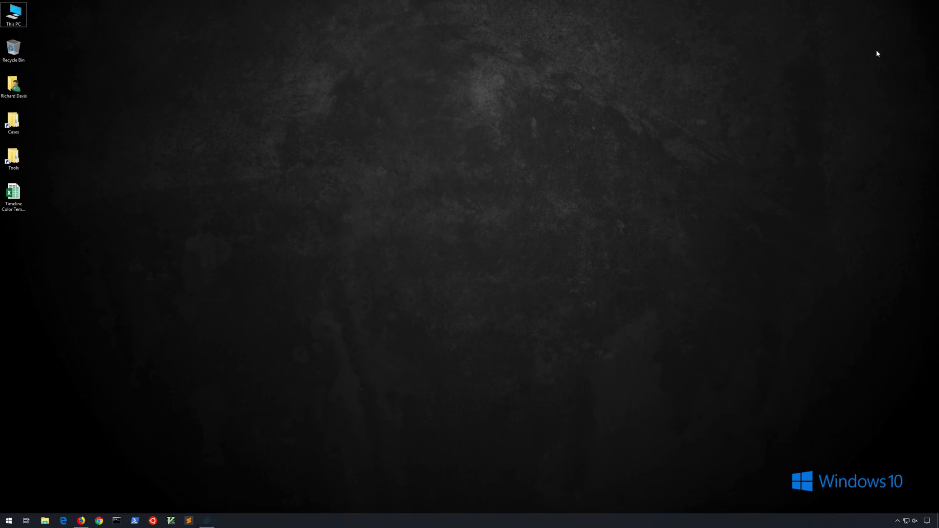
key("alt+Tab")
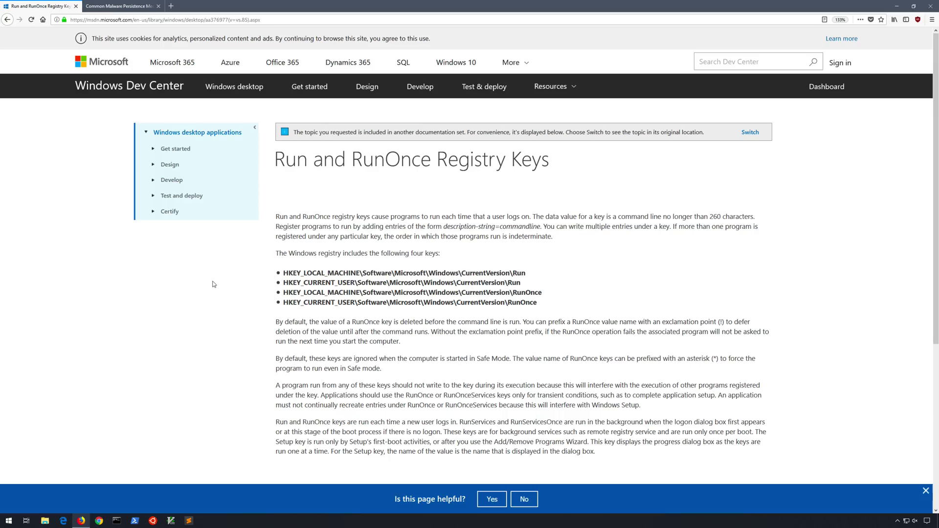
key("ctrl+Tab")
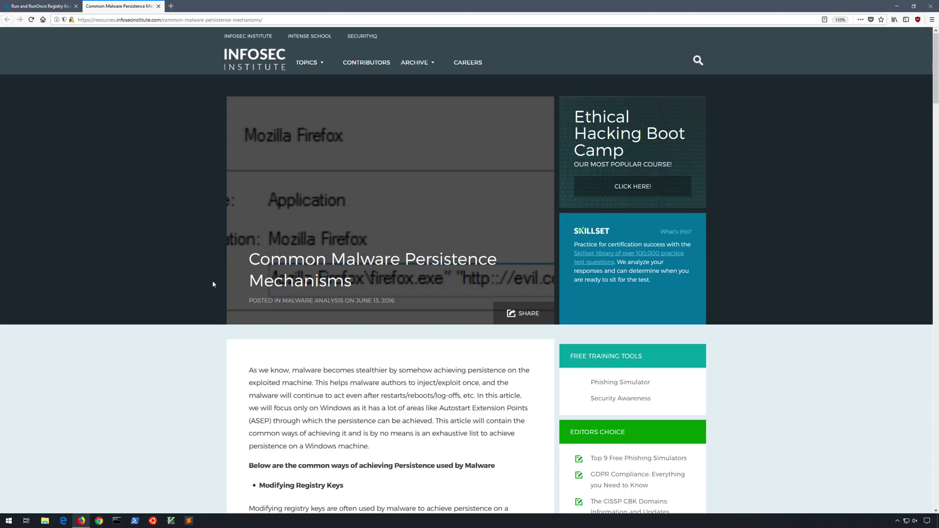
Read from Startup Keys through Services, BHO and File Association keys to DLL Search Order Hijacking.
scroll(213, 284, "down", 5)
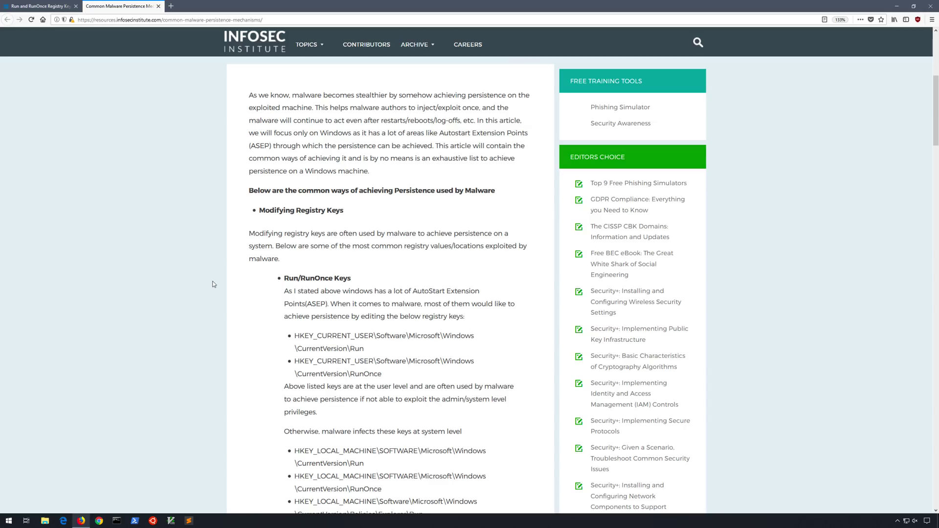
scroll(213, 285, "down", 4)
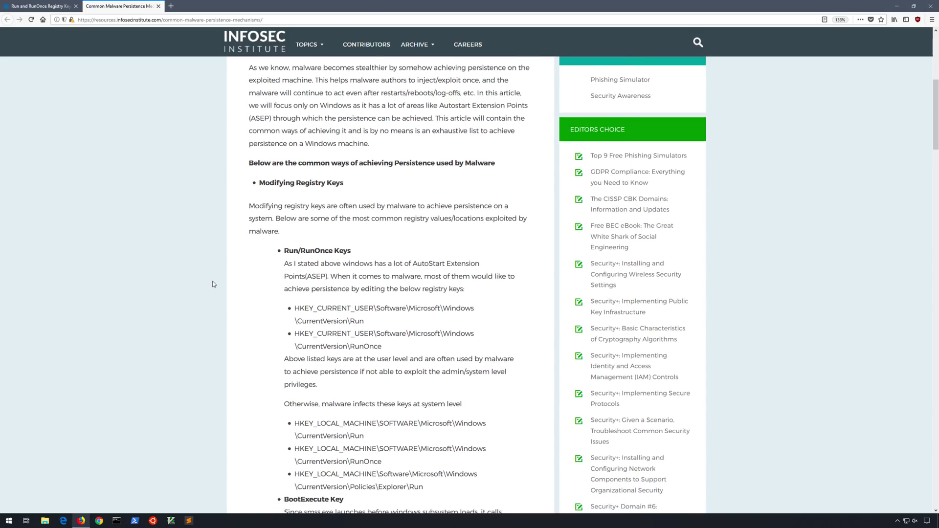
scroll(213, 284, "down", 1)
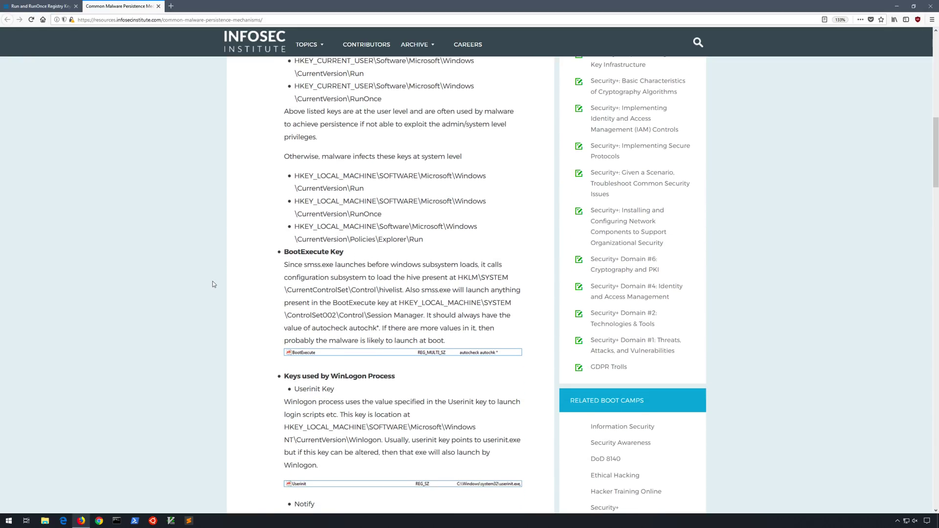
scroll(213, 285, "down", 1)
scroll(212, 284, "down", 1)
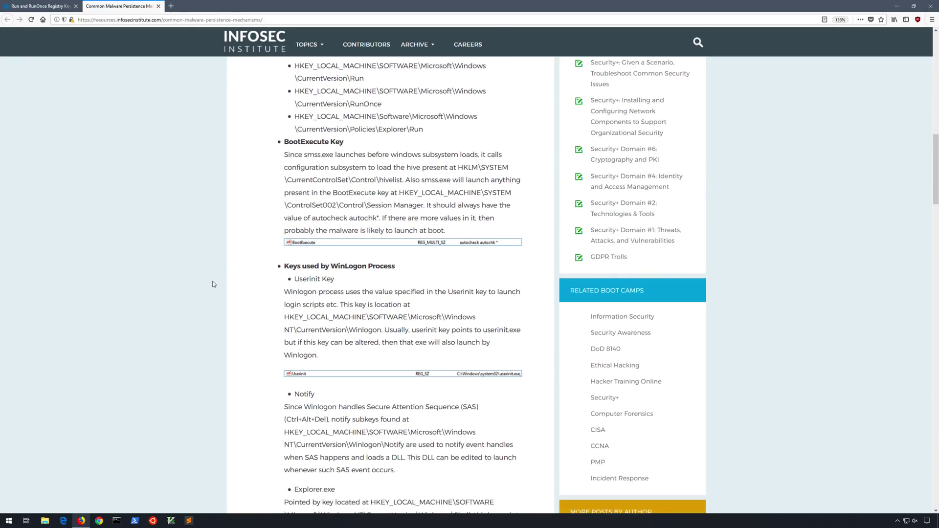
scroll(212, 284, "down", 2)
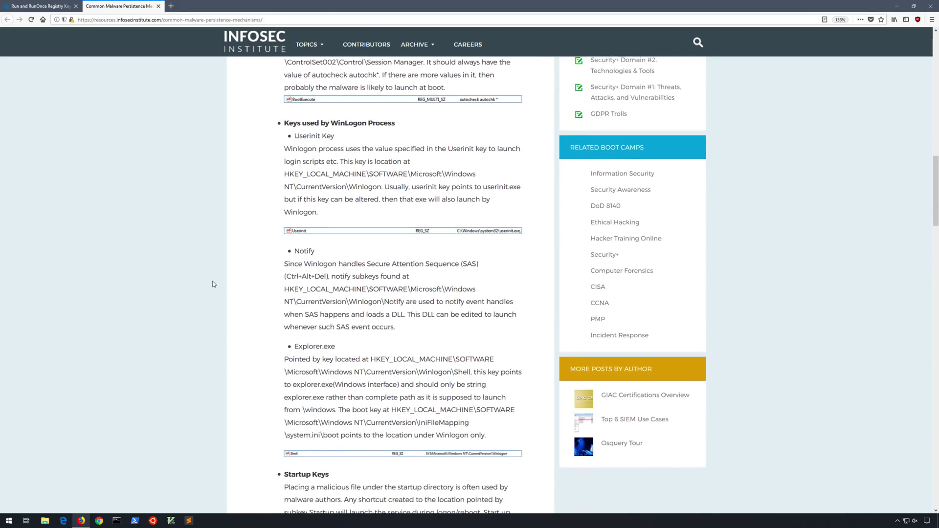
scroll(213, 284, "down", 4)
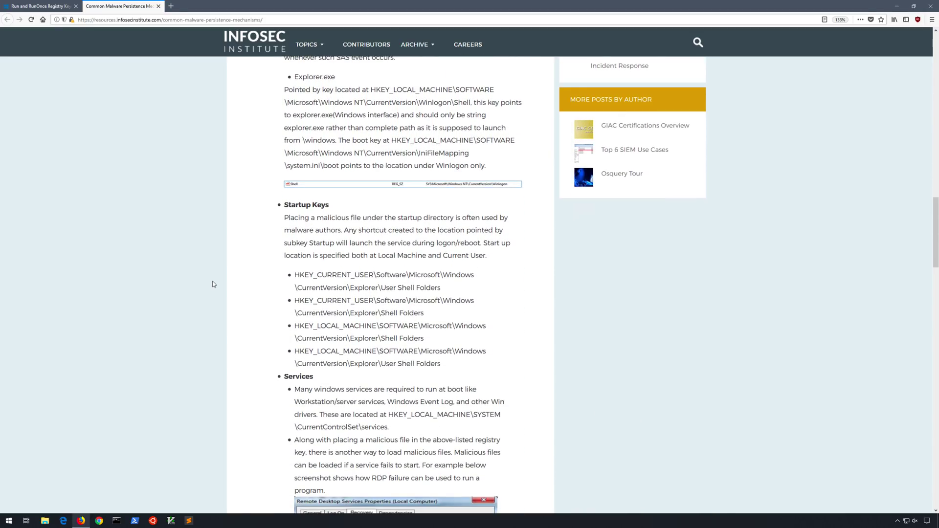
scroll(213, 284, "down", 3)
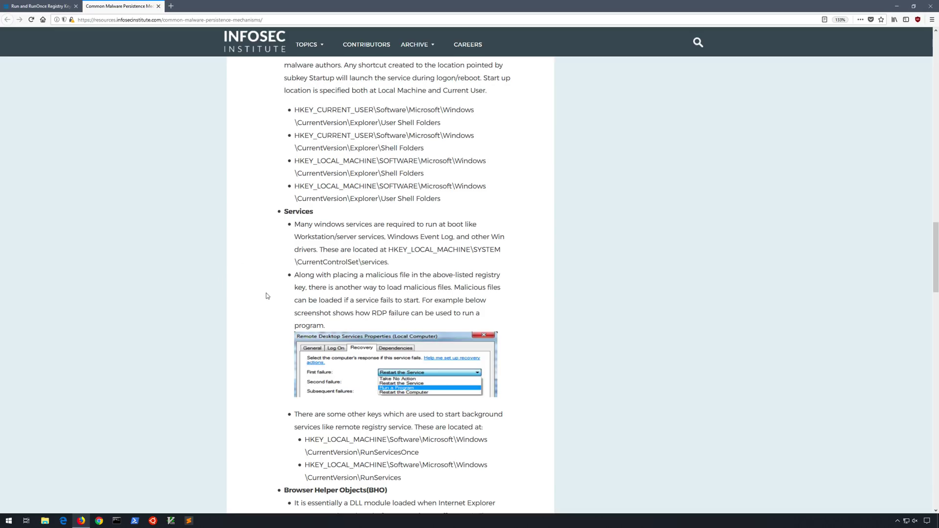
scroll(266, 295, "down", 4)
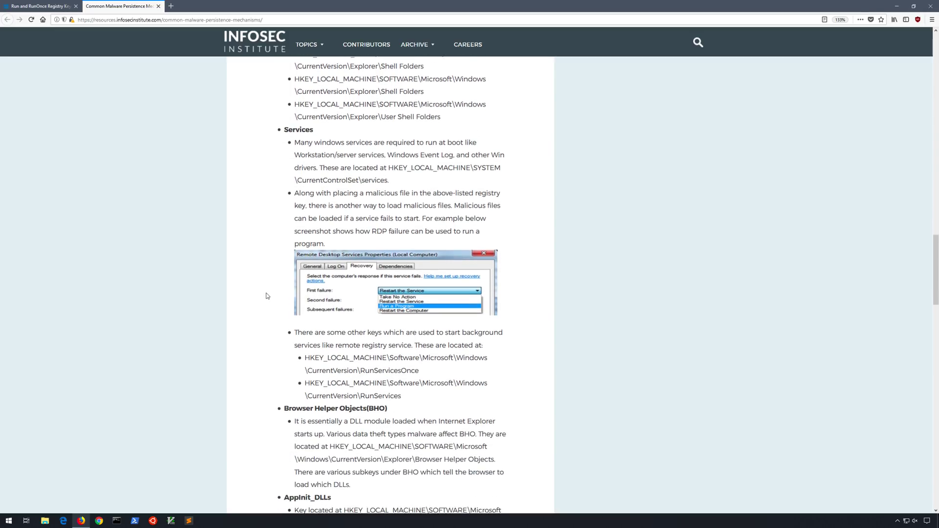
scroll(266, 295, "down", 4)
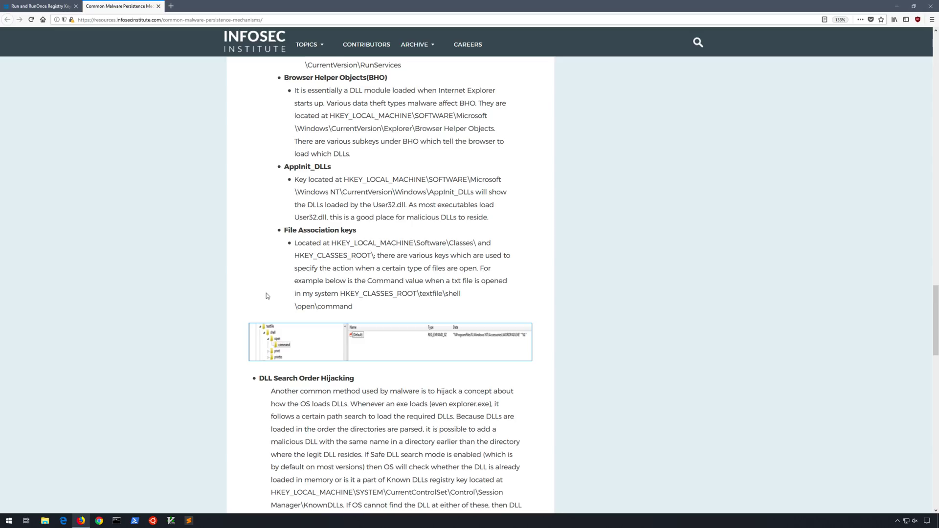
scroll(219, 327, "down", 3)
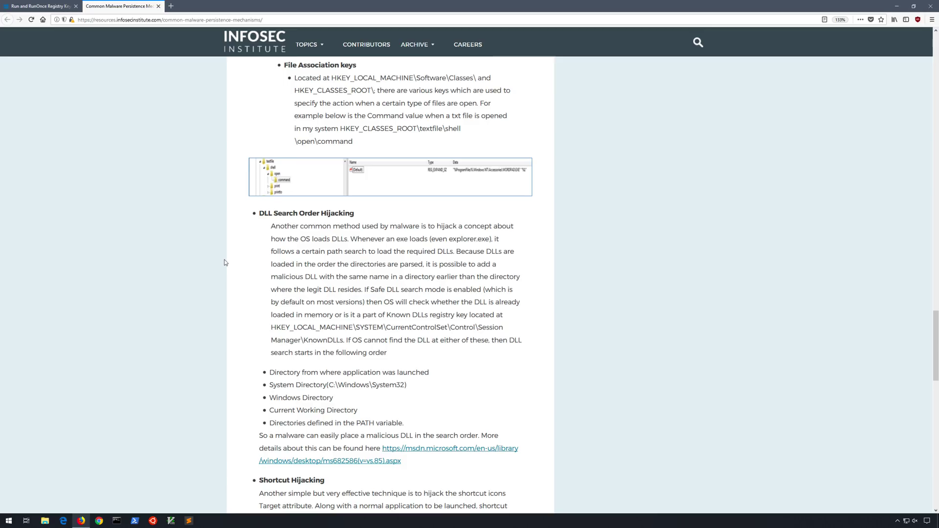
Read the Shortcut Hijacking section and closing note, then scroll back up.
scroll(225, 263, "down", 3)
scroll(225, 263, "down", 2)
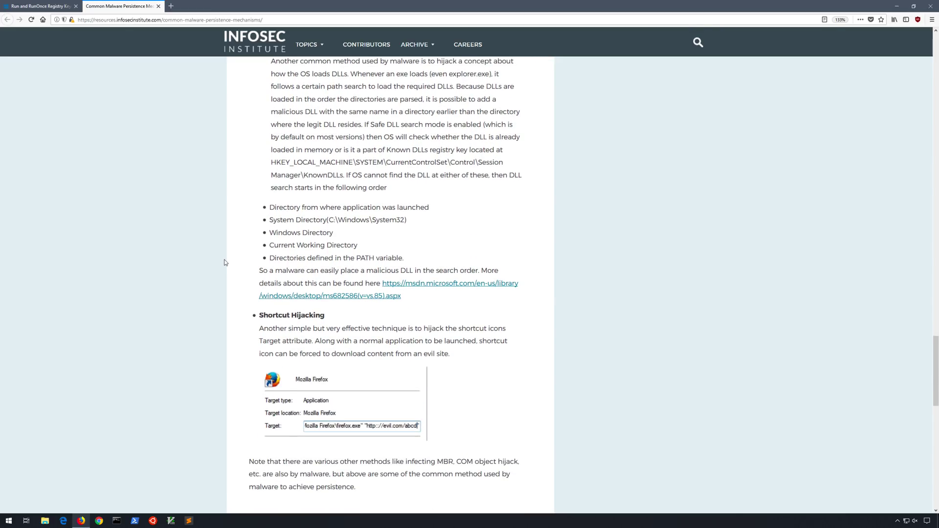
scroll(225, 263, "down", 1)
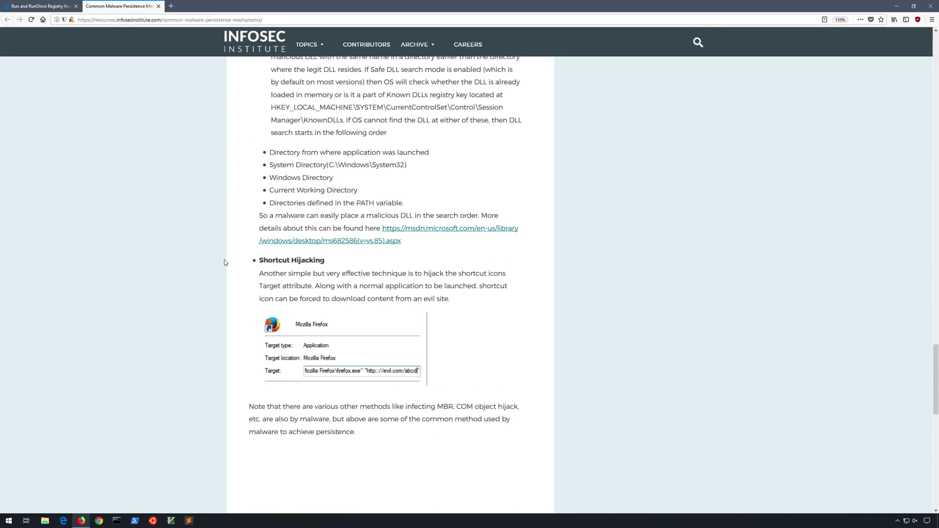
scroll(225, 263, "down", 1)
scroll(225, 263, "down", 1)
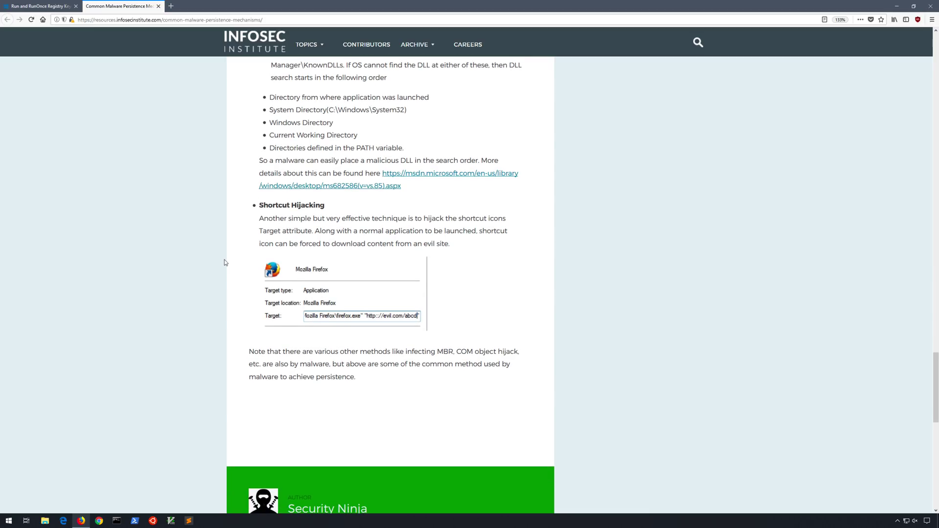
scroll(225, 263, "down", 1)
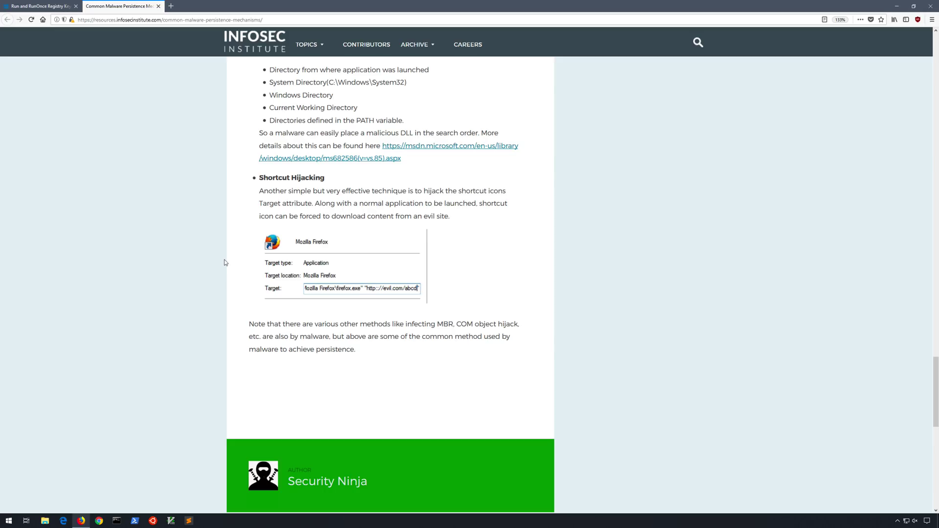
scroll(225, 262, "up", 20)
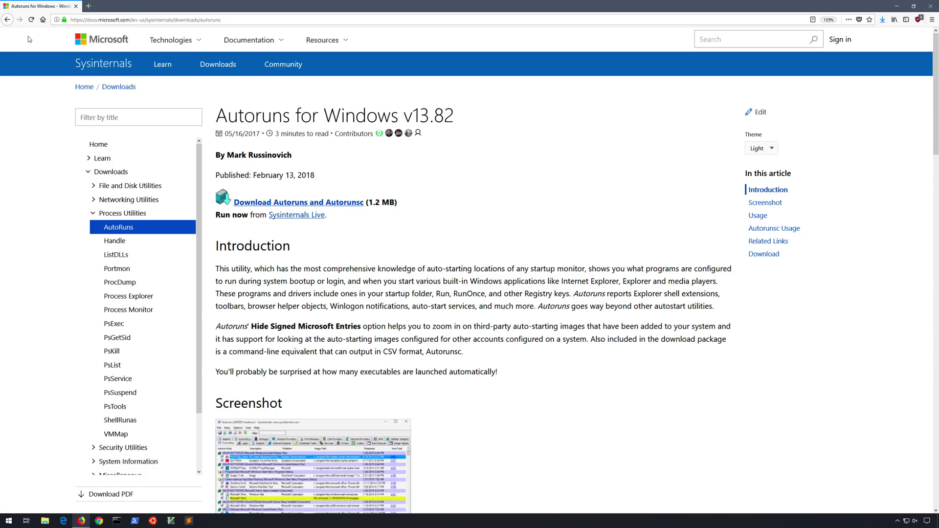
Start Autoruns from a Start-menu search for 'autoruns' and maximize its window.
key("super")
type("autoruns")
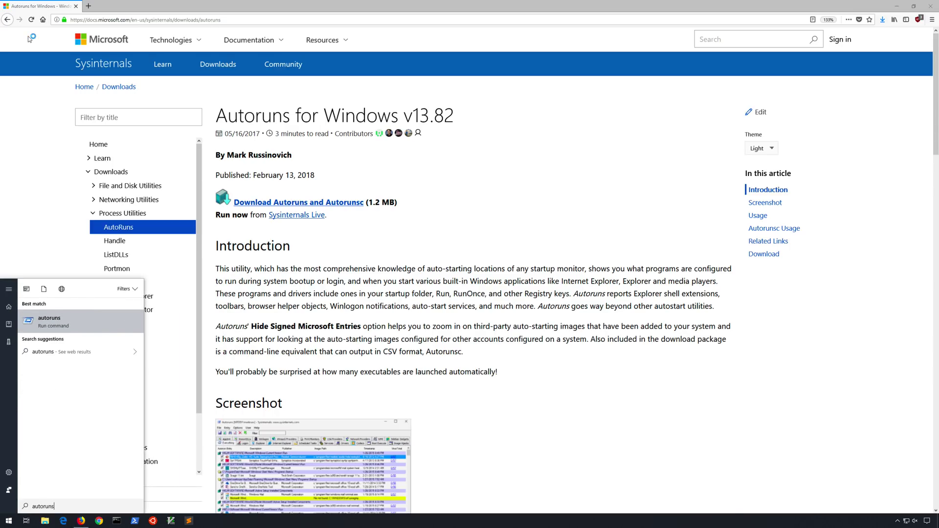
key("Return")
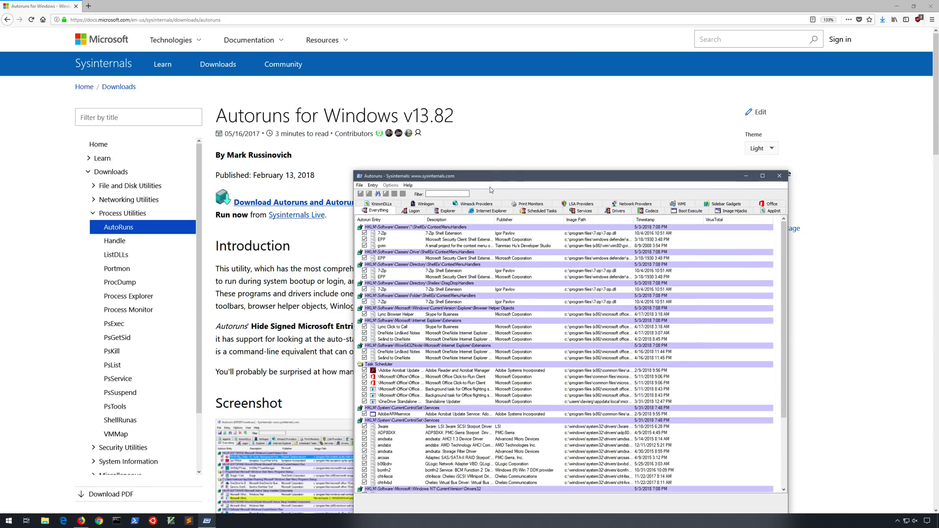
double_click(491, 176)
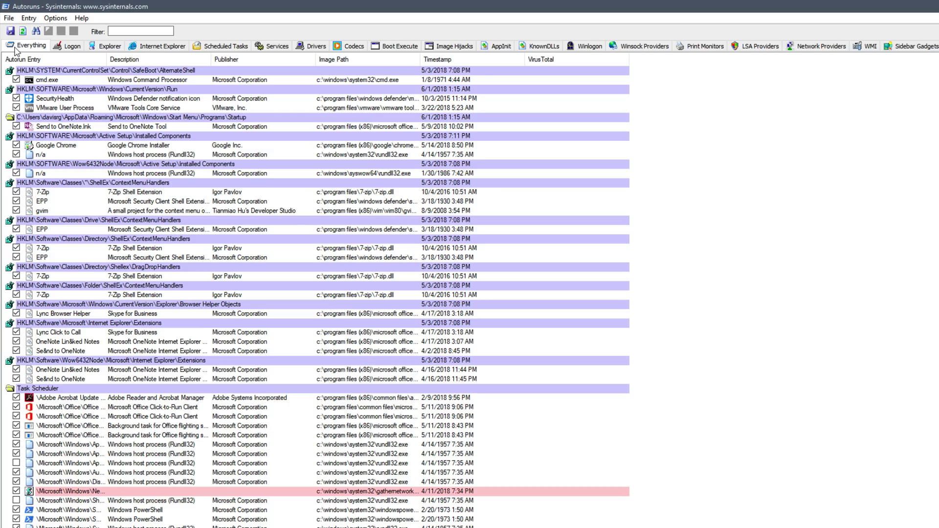
View the Logon, Explorer and Internet Explorer autostart entries in turn.
left_click(71, 46)
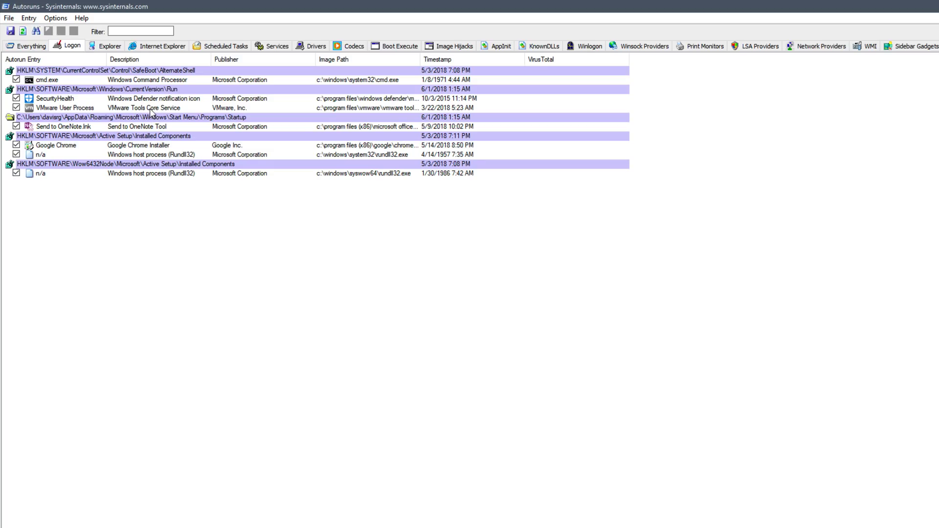
left_click(111, 47)
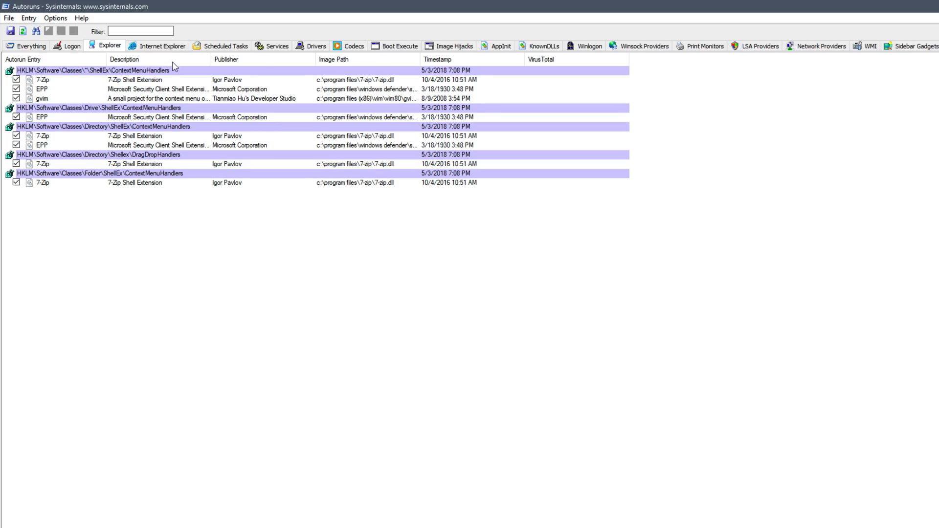
left_click(171, 47)
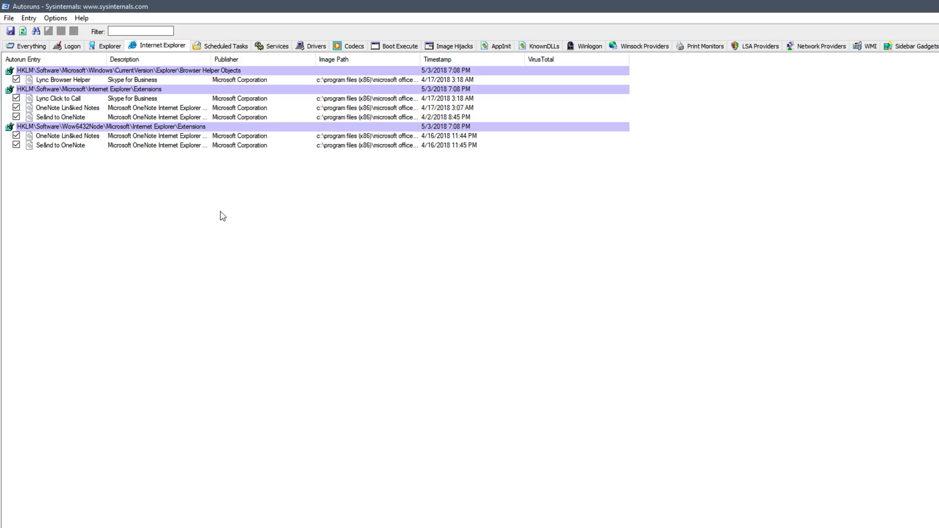
View the Scheduled Tasks and Services entries, then go back to the Everything list.
left_click(226, 46)
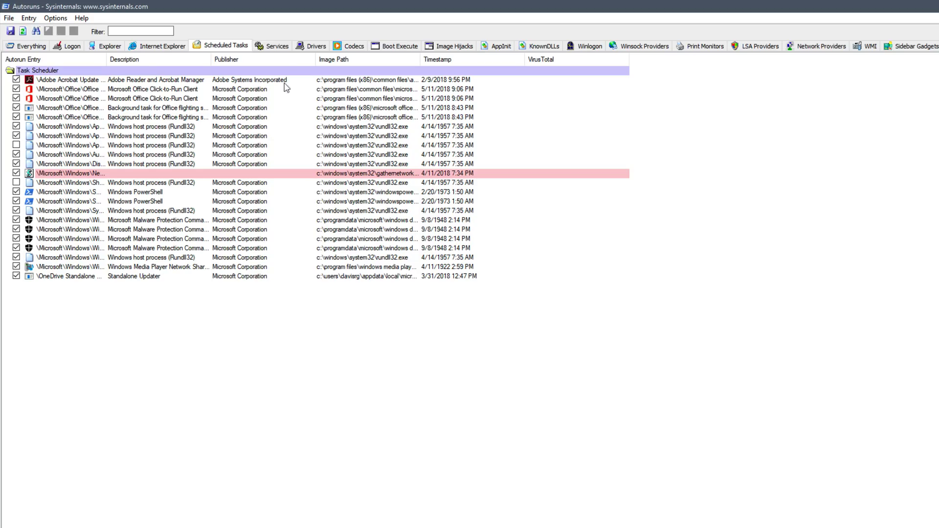
left_click(275, 45)
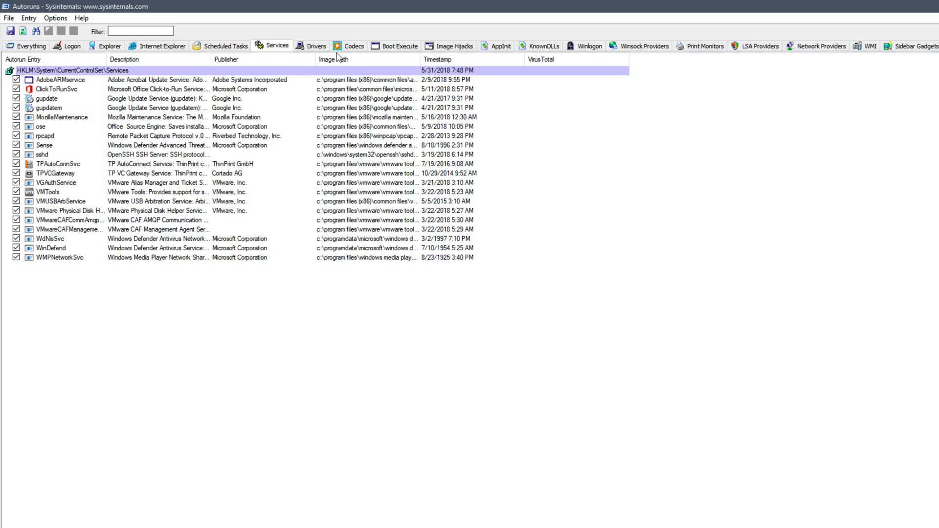
left_click(24, 47)
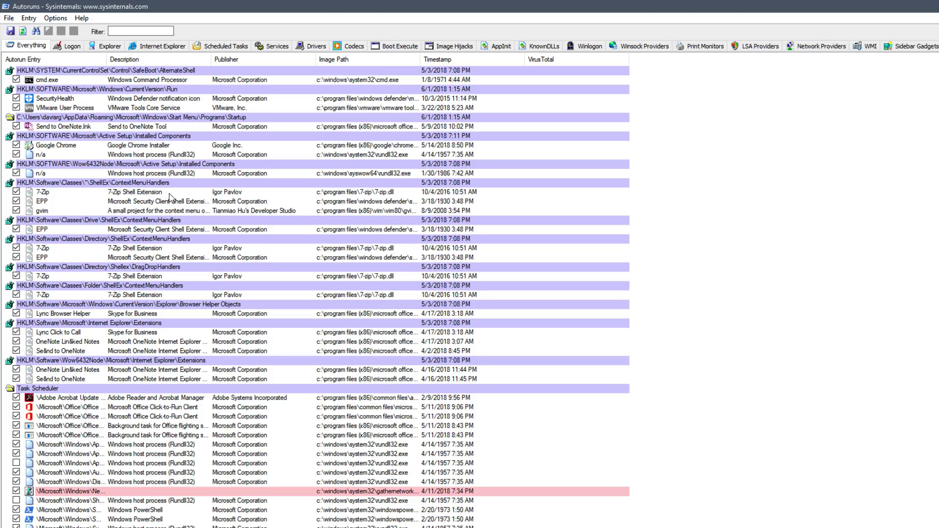
Try disabling SecurityHealth, relaunch Autoruns as administrator after Access Denied, and maximize it.
left_click(16, 98)
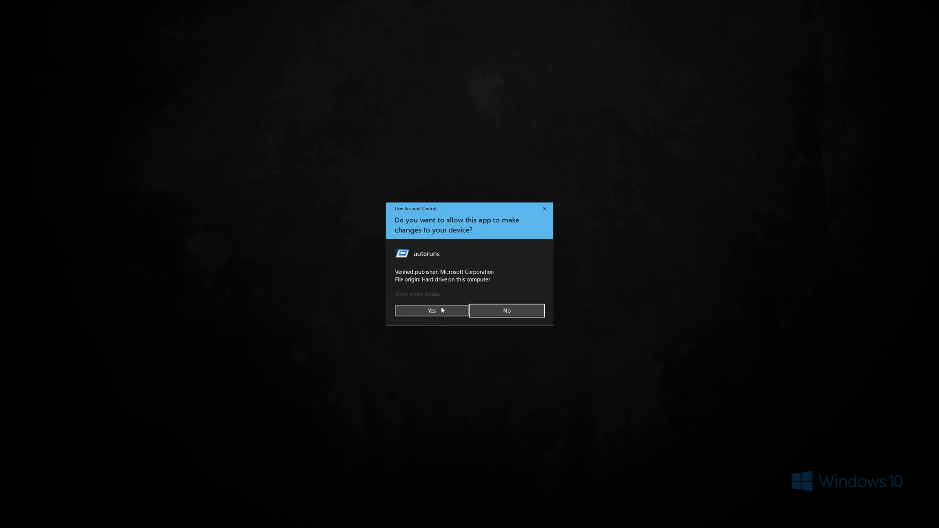
left_click(434, 312)
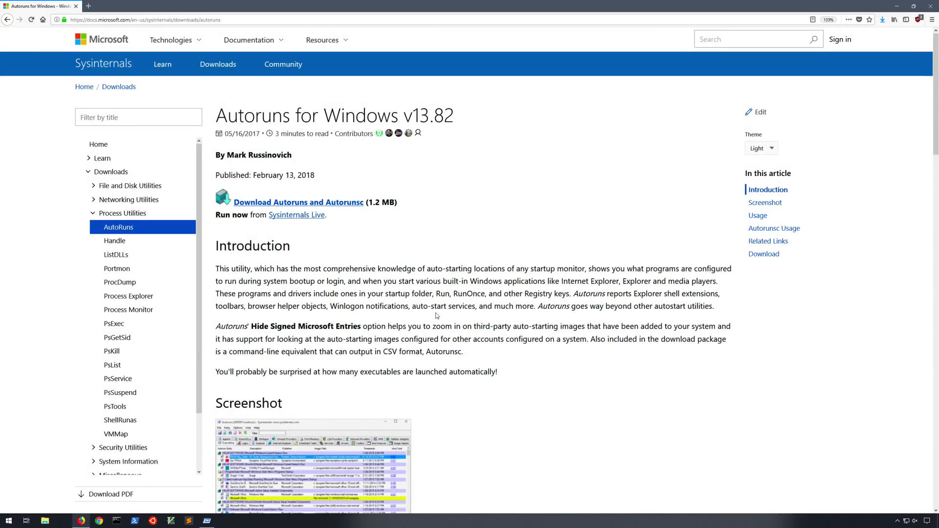
left_click(207, 520)
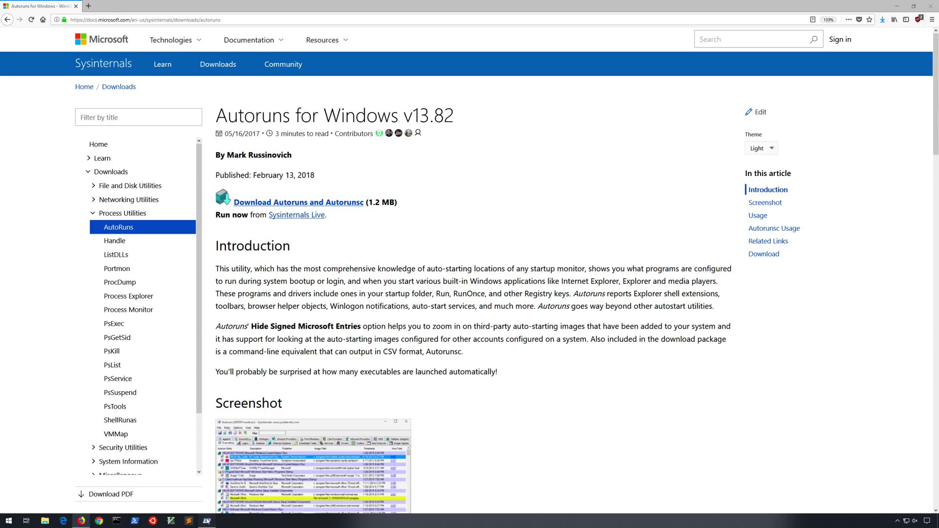
double_click(534, 177)
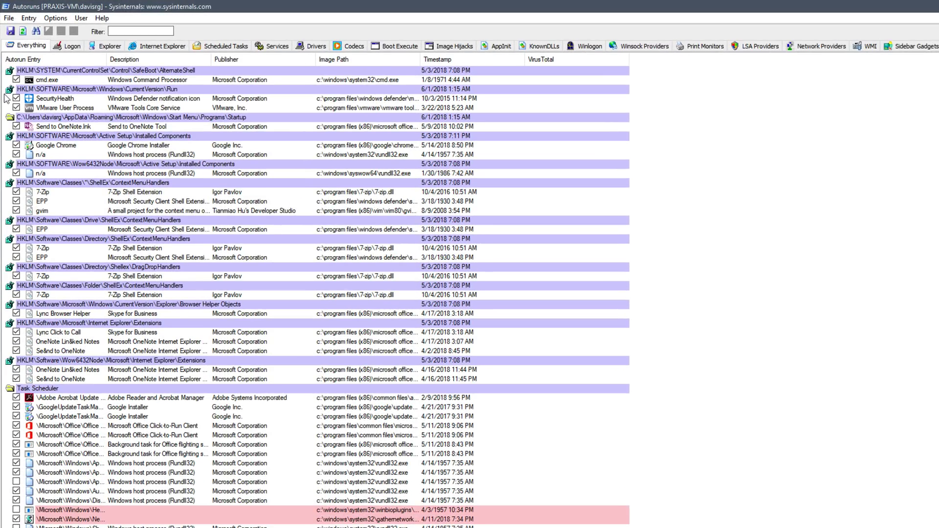
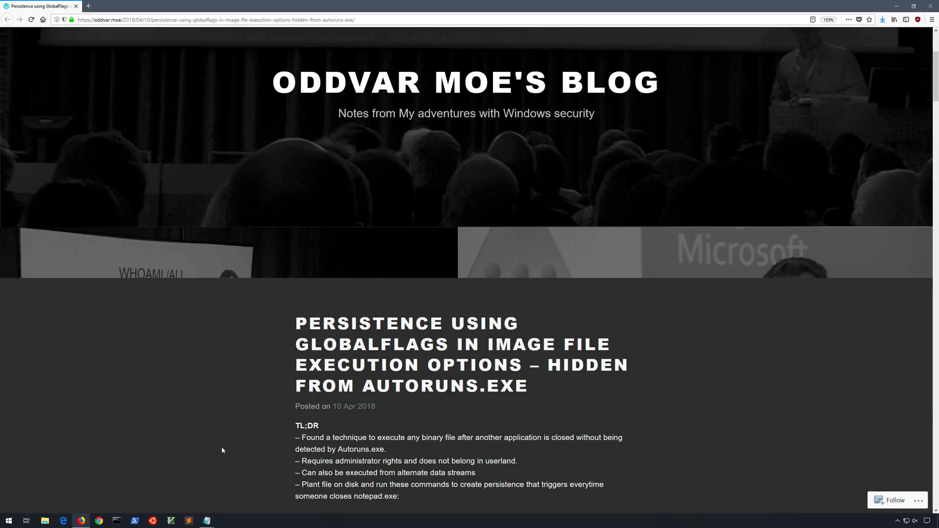
Scroll down past the TL;DR to the three reg add commands for notepad.exe persistence.
scroll(222, 450, "down", 3)
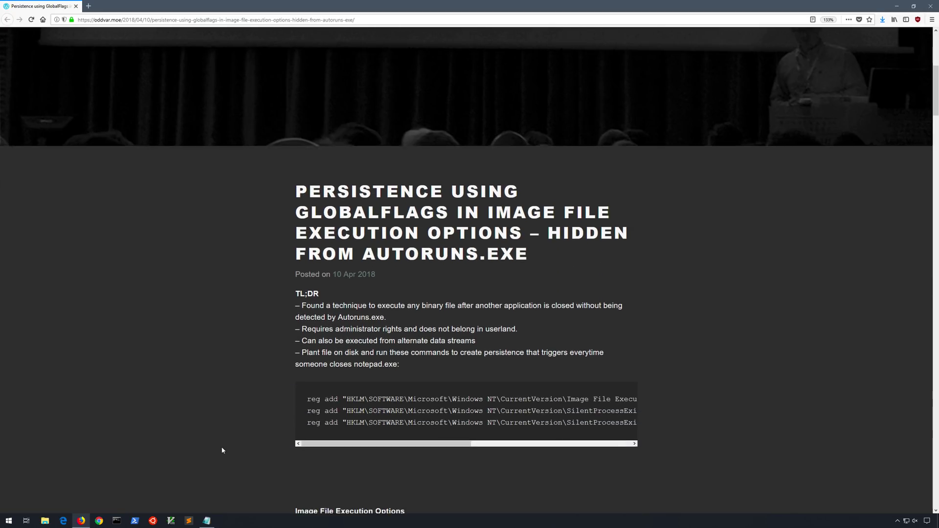
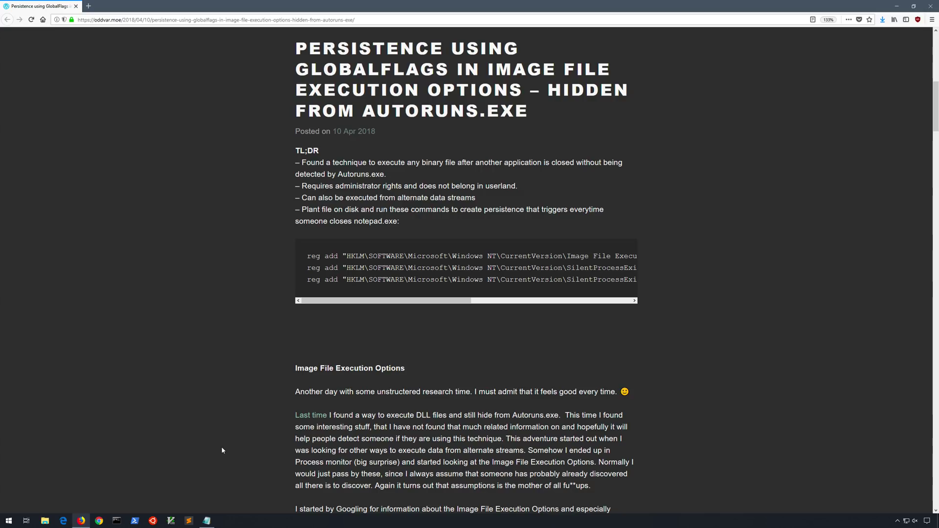
Scroll the GlobalFlags persistence post down until the whole Global Flags application screenshot shows.
scroll(222, 450, "down", 5)
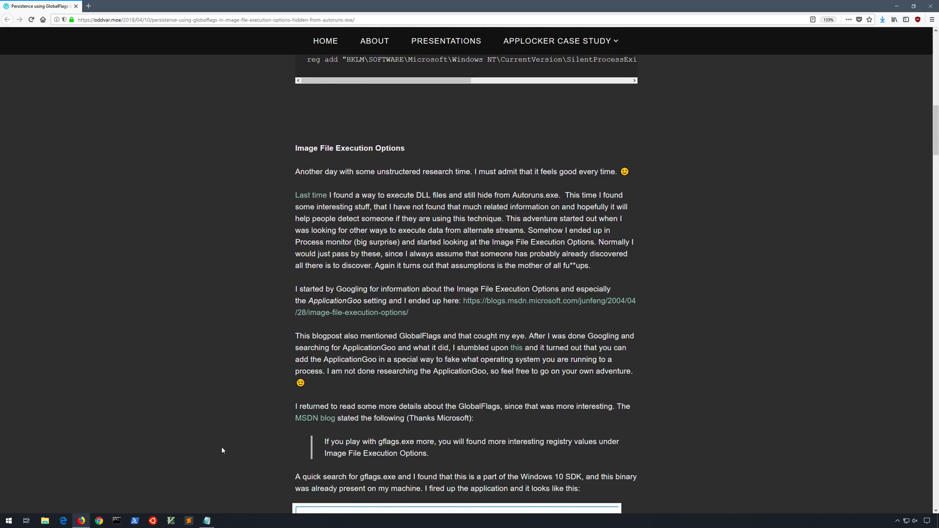
scroll(222, 450, "down", 3)
scroll(223, 450, "down", 4)
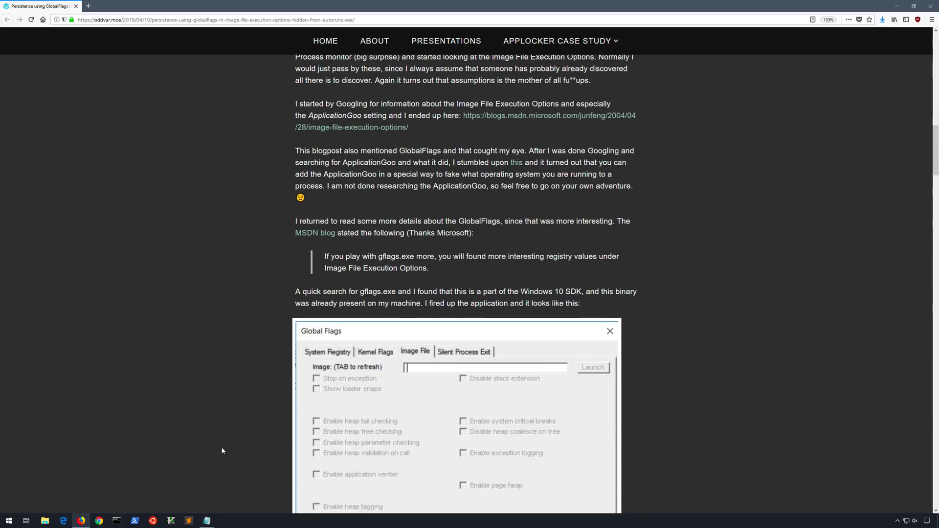
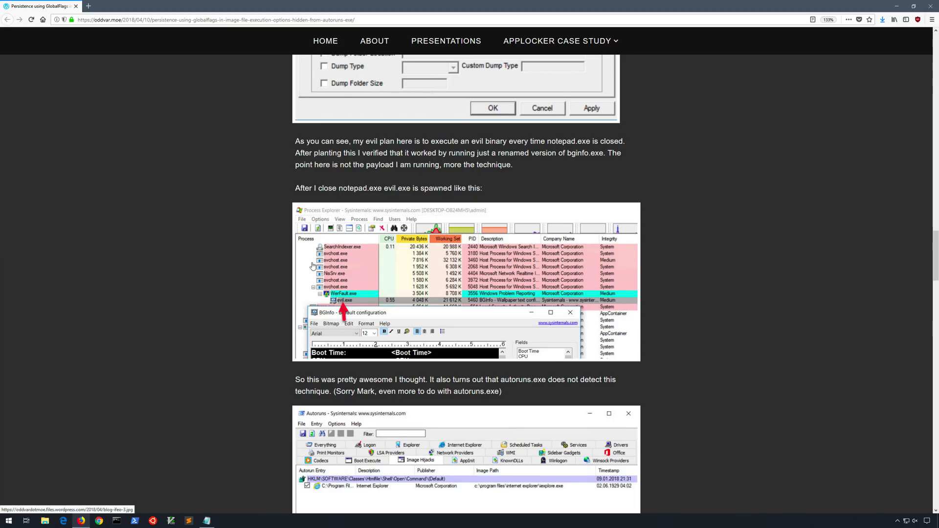
Scroll down to the Autoruns screenshot and the GlobalFlag registry screenshot below it.
scroll(257, 270, "down", 5)
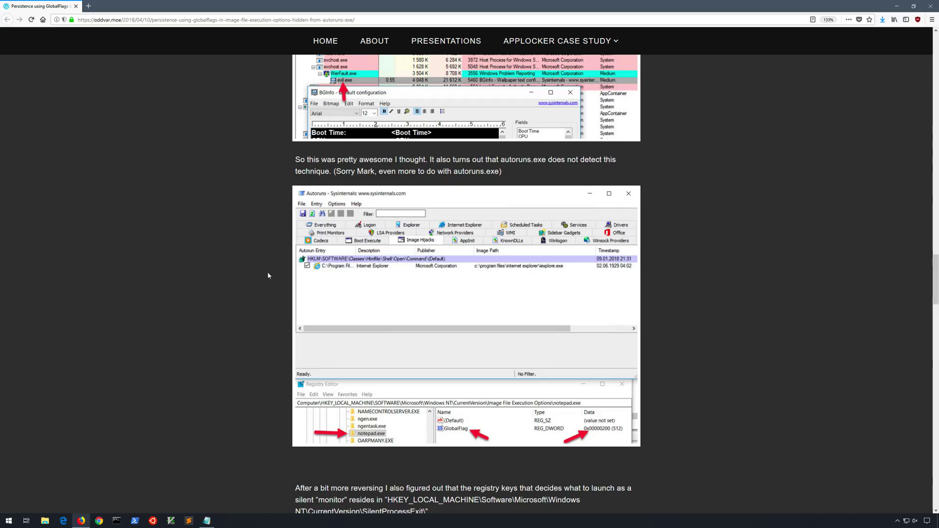
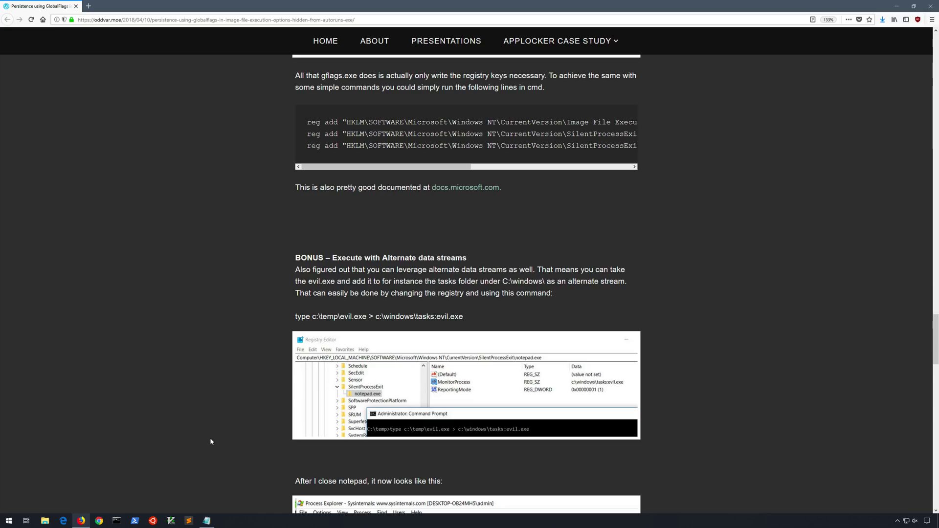
Scroll past the alternate data streams bonus section to the Process Explorer screenshot and closing remarks.
scroll(210, 439, "down", 6)
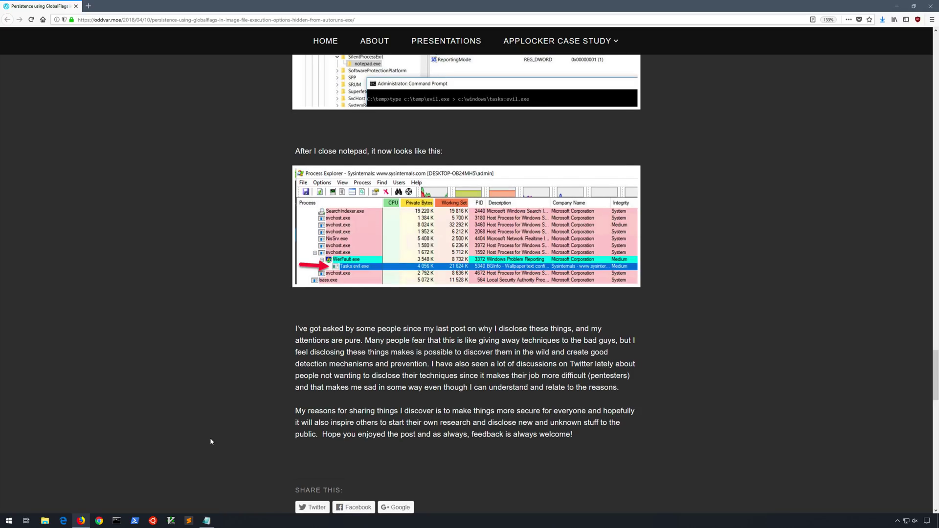
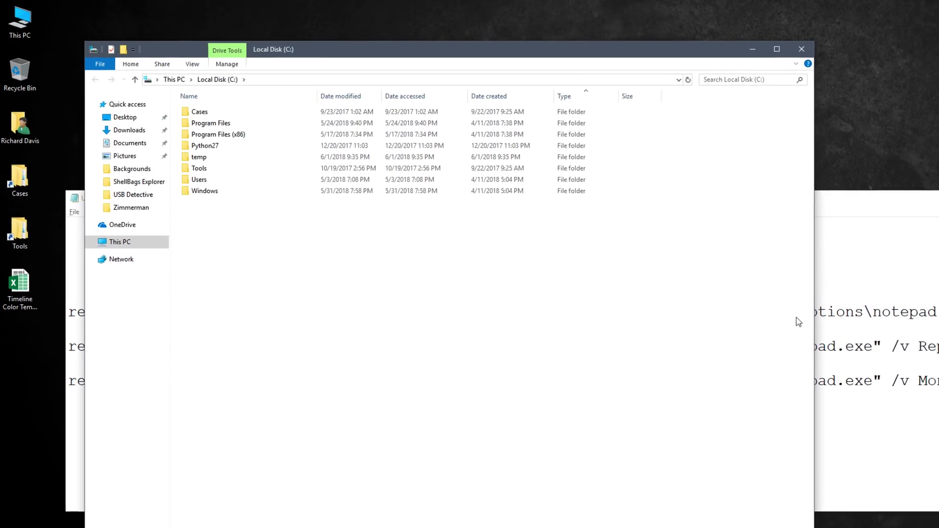
Run evil.exe from C:\temp and acknowledge its INetSim default binary message with OK.
double_click(204, 158)
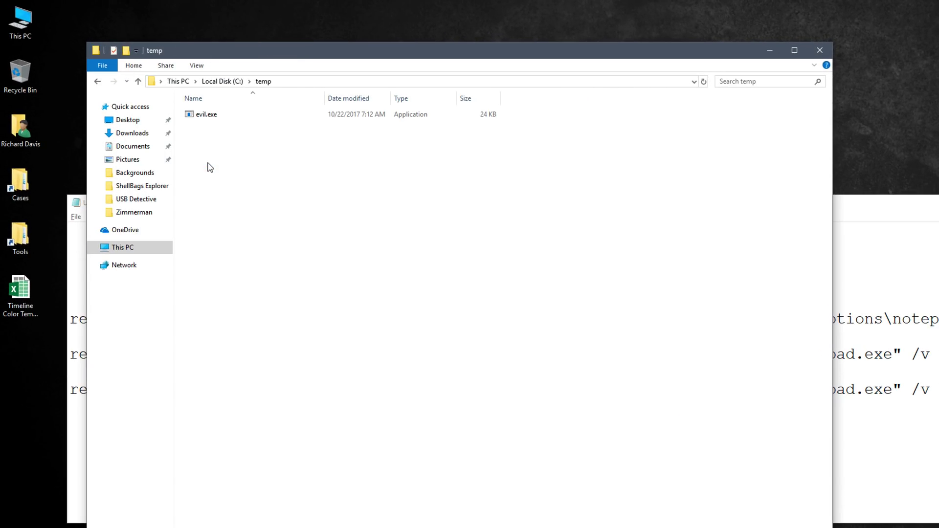
double_click(205, 115)
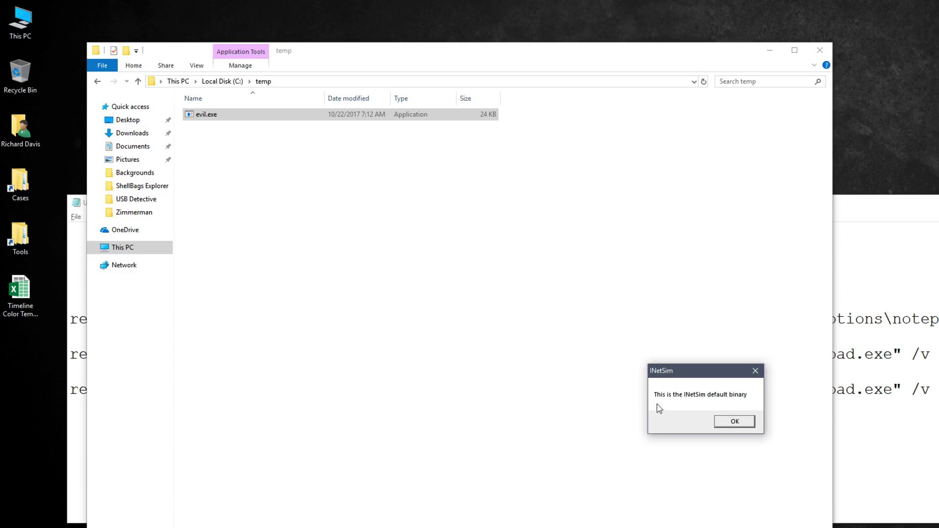
left_click(732, 424)
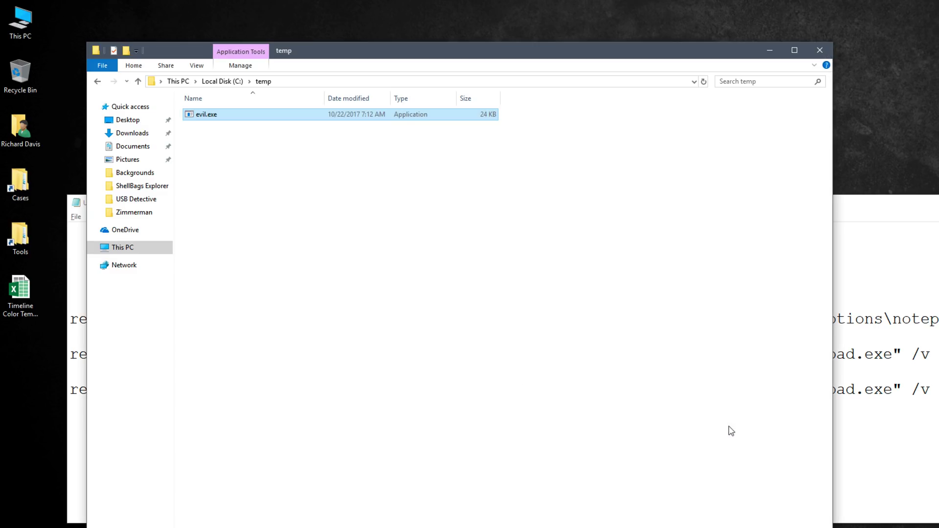
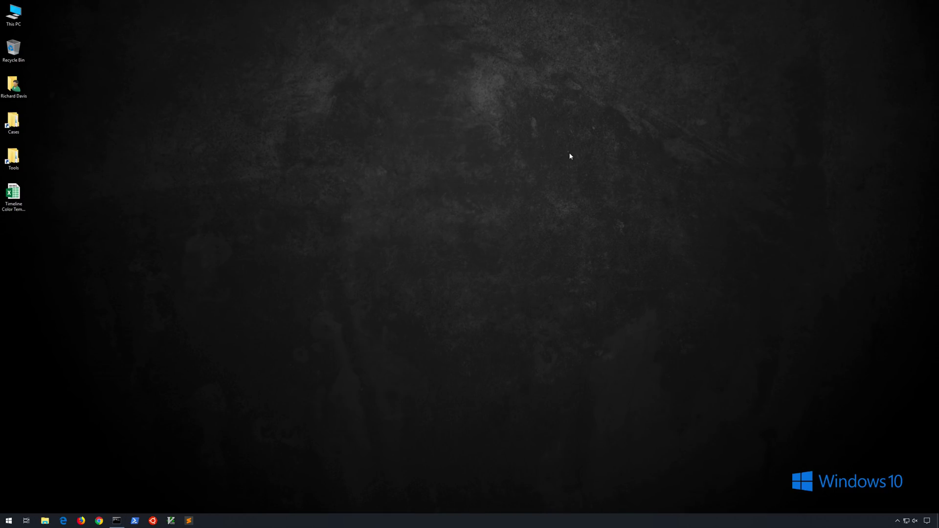
Relaunch Notepad from the Run prompt and close it so the 'INetSim default binary' message appears.
key("super+r")
key("Return")
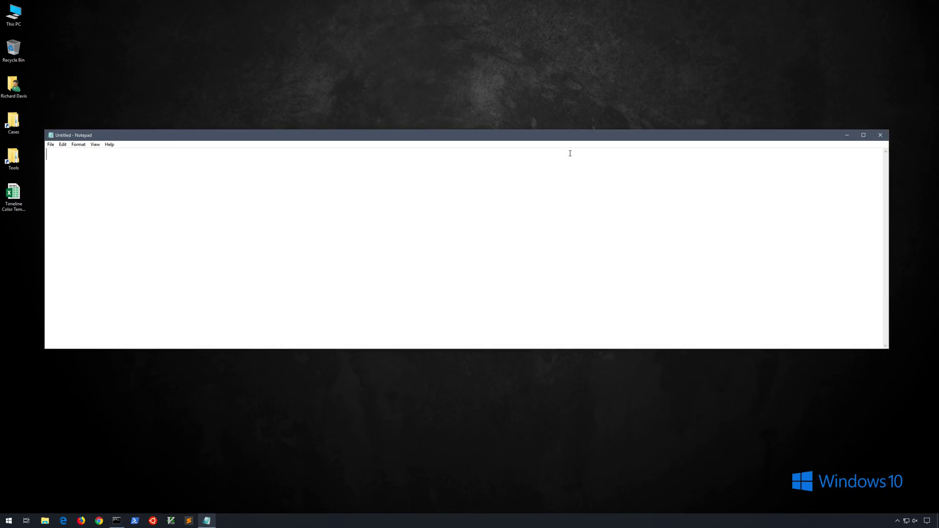
left_click(881, 135)
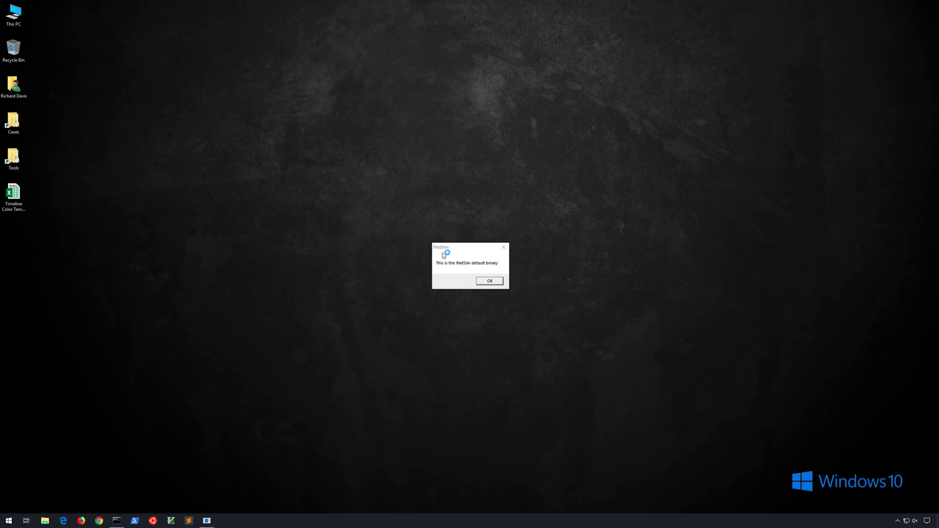
left_click(452, 255)
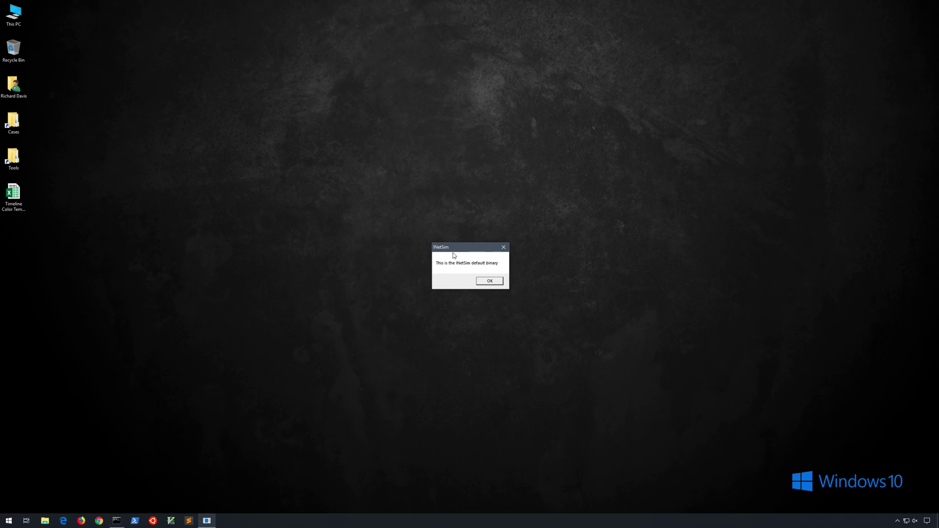
Dismiss the INetSim message, then launch Autoruns from Start search and maximize its window.
left_click(491, 281)
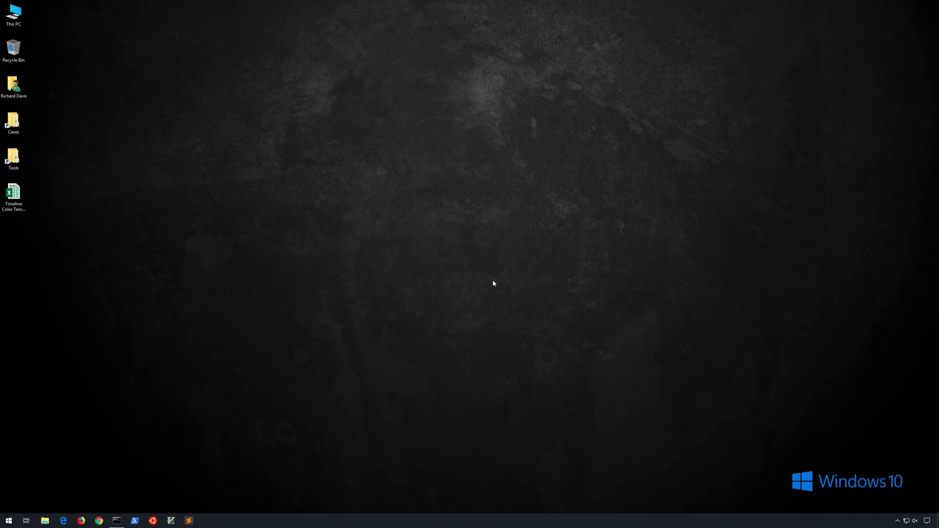
key("super")
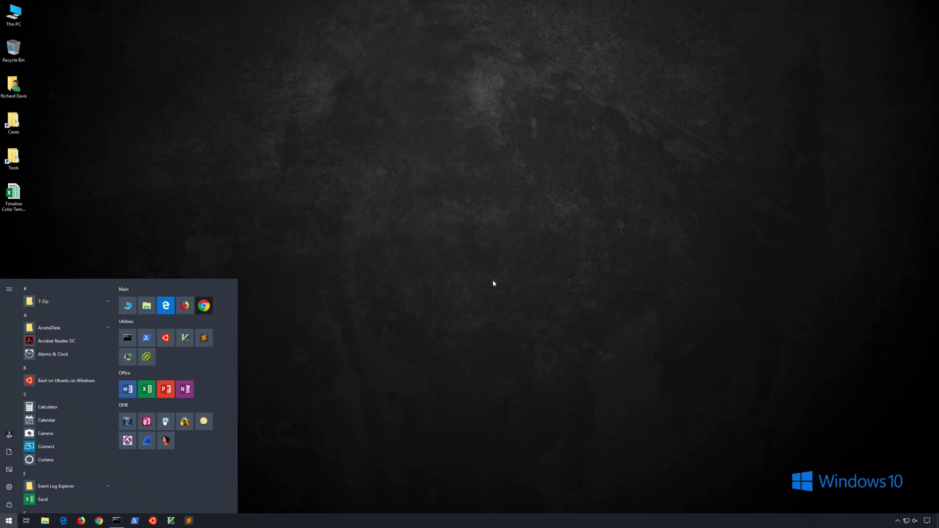
type("autoruns")
key("Return")
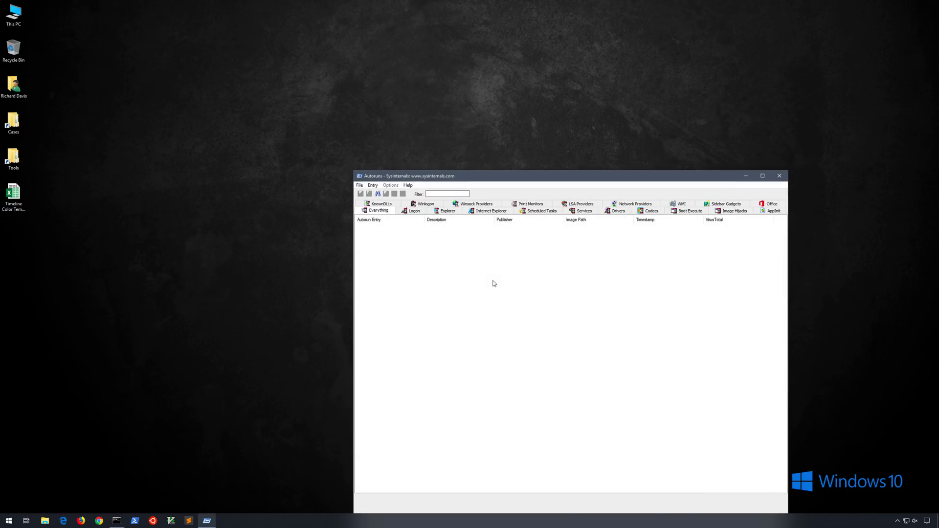
double_click(450, 177)
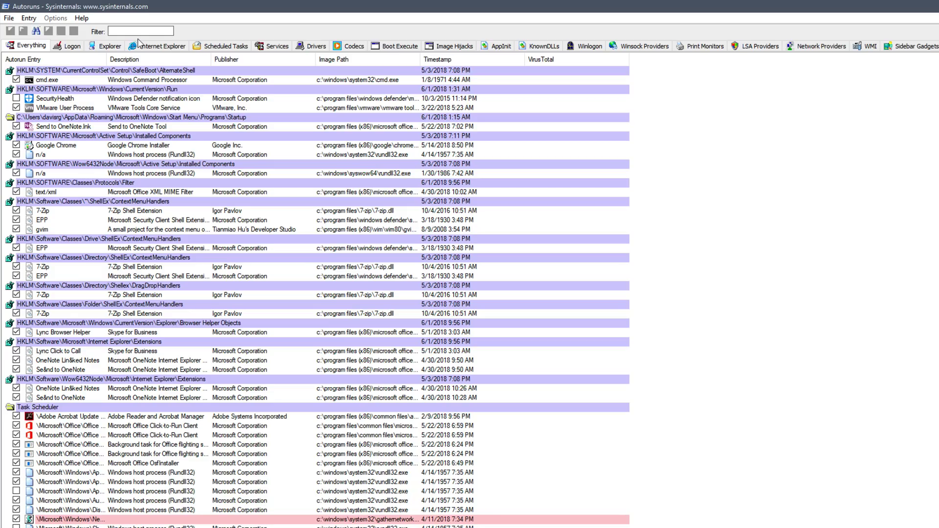
Filter the Autoruns entries for 'evil.exe', then replace the filter with 'vmware'.
left_click(139, 32)
type("evil.exe")
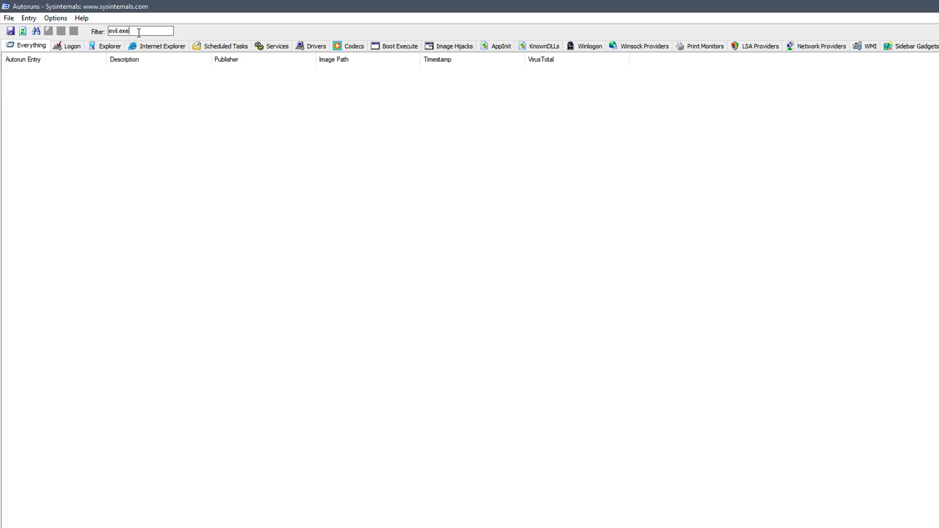
left_click_drag(130, 31, 109, 32)
type("vmware")
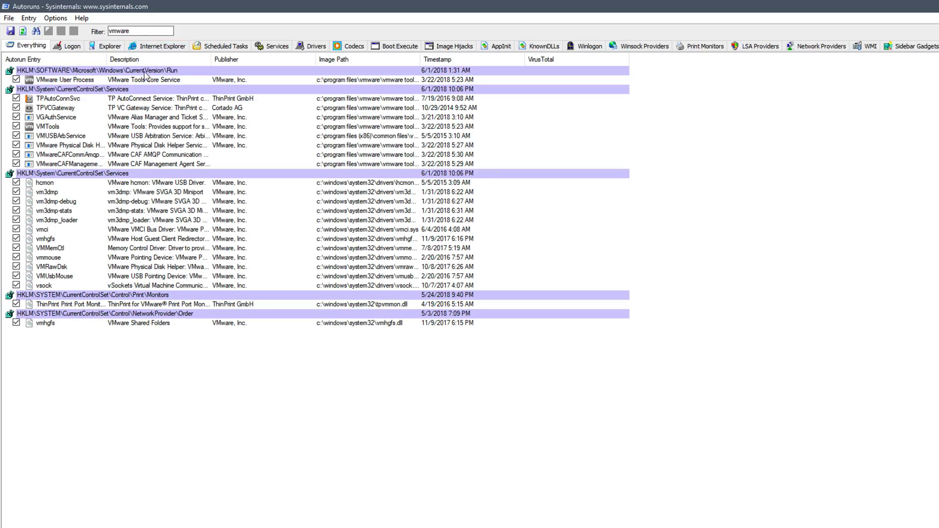
Filter for 'evil' and refresh, confirming no entries appear, then close Autoruns.
double_click(140, 33)
type("evil")
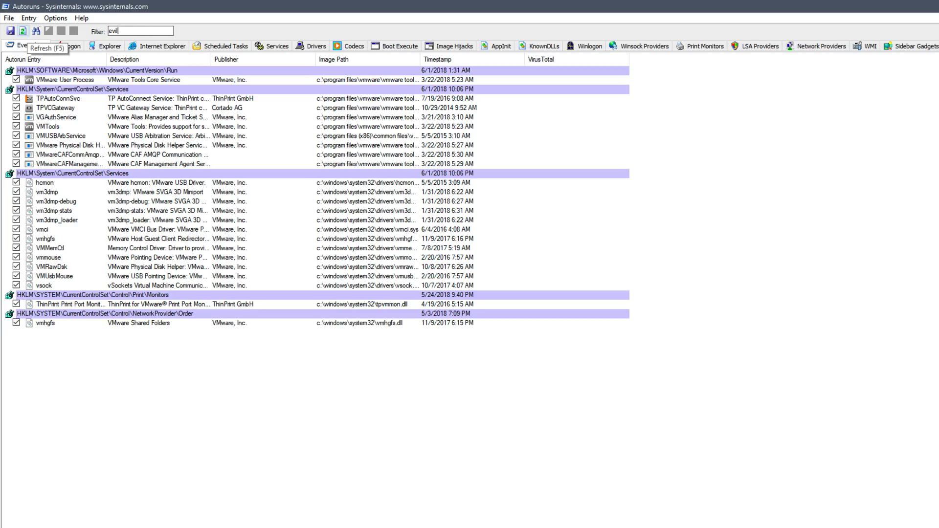
left_click(22, 31)
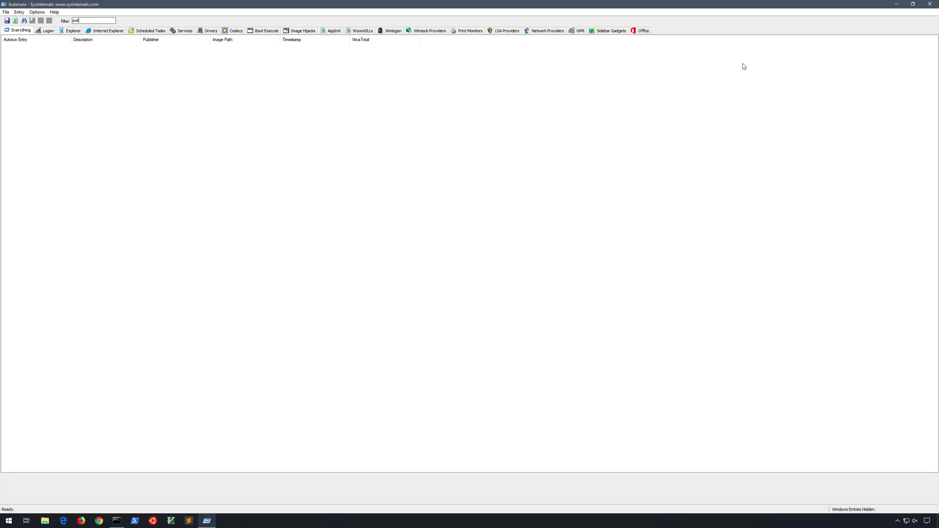
left_click(927, 6)
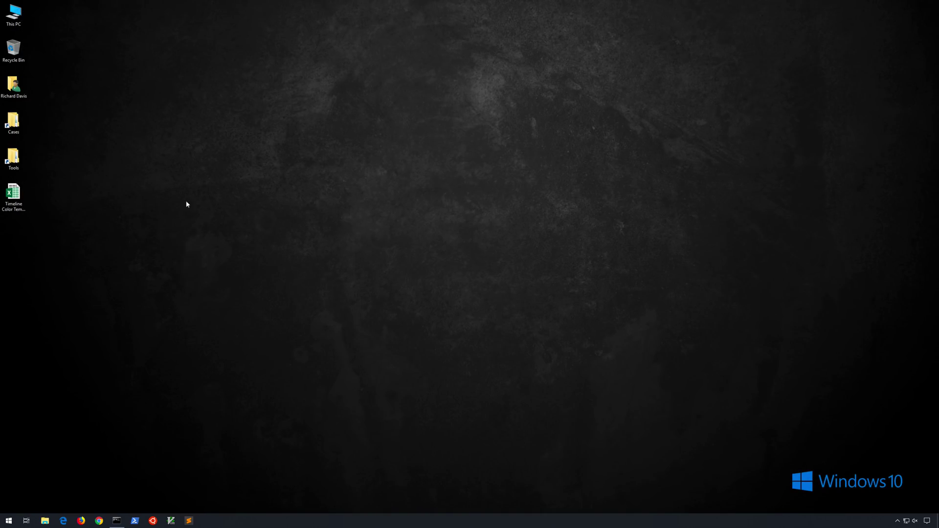